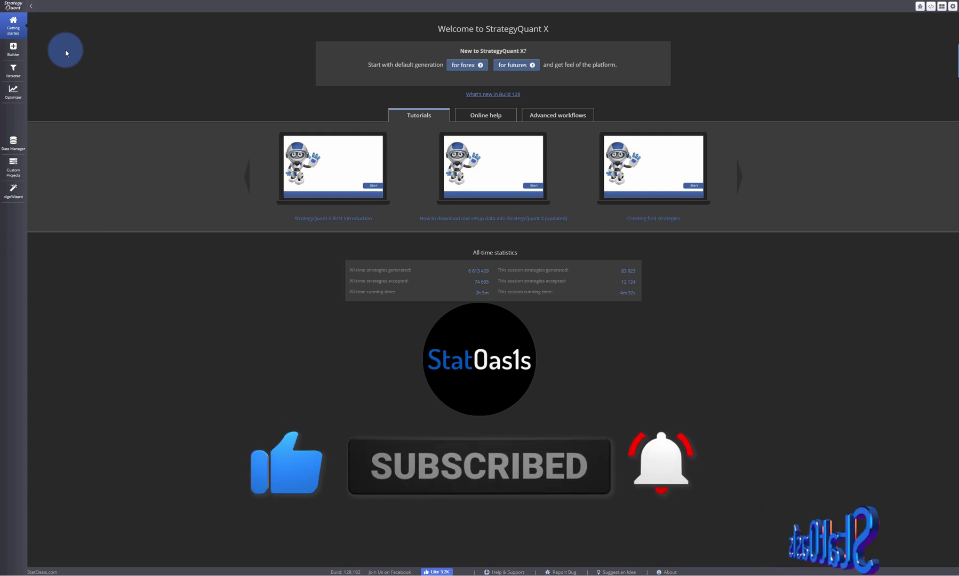
Open the Builder from the left sidebar to show its Building blocks settings.
{"action": "left_click", "coordinate": [18, 58]}
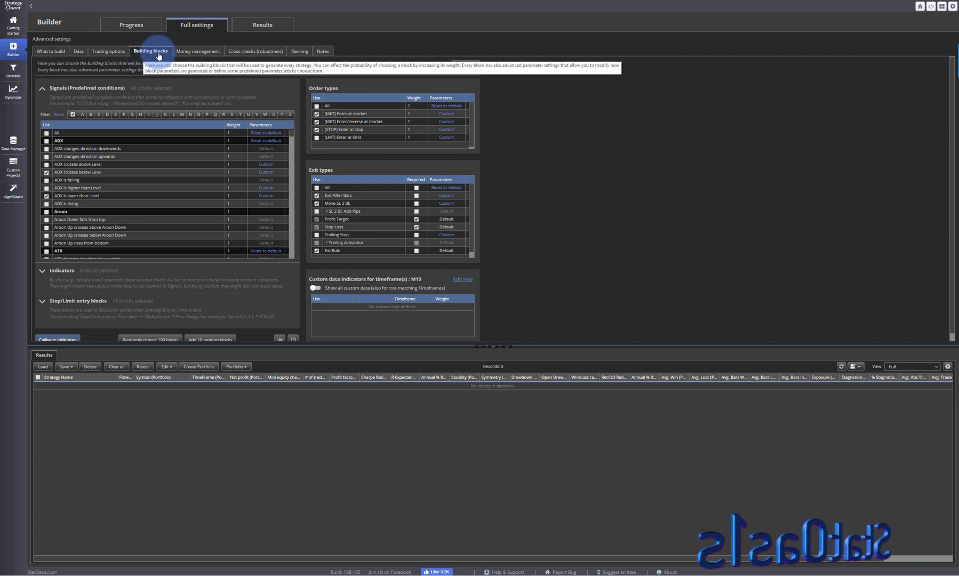
Collapse the Results panel and scroll through the Signals list of 48 selected blocks.
{"action": "left_click", "coordinate": [507, 346]}
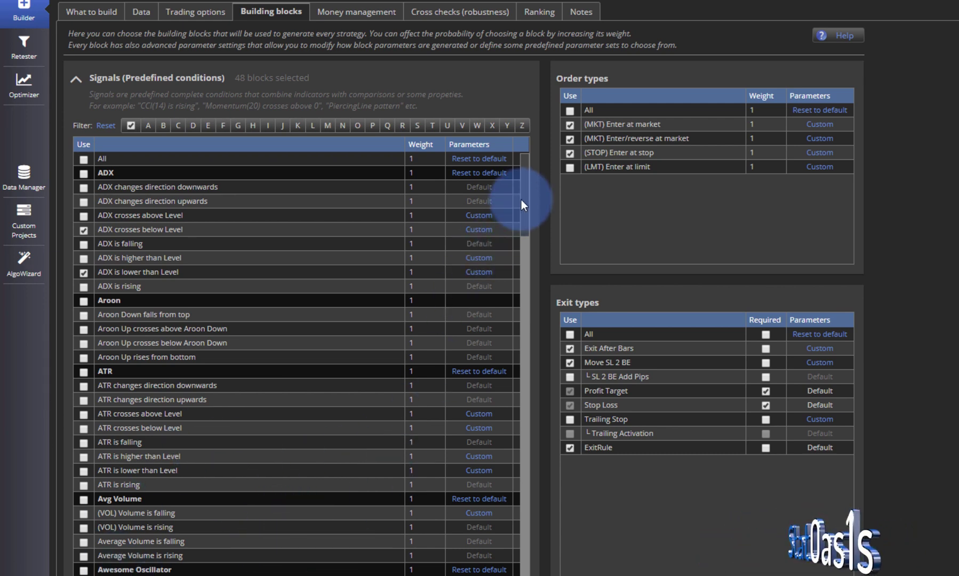
{"action": "left_click_drag", "start_coordinate": [522, 197], "coordinate": [522, 393]}
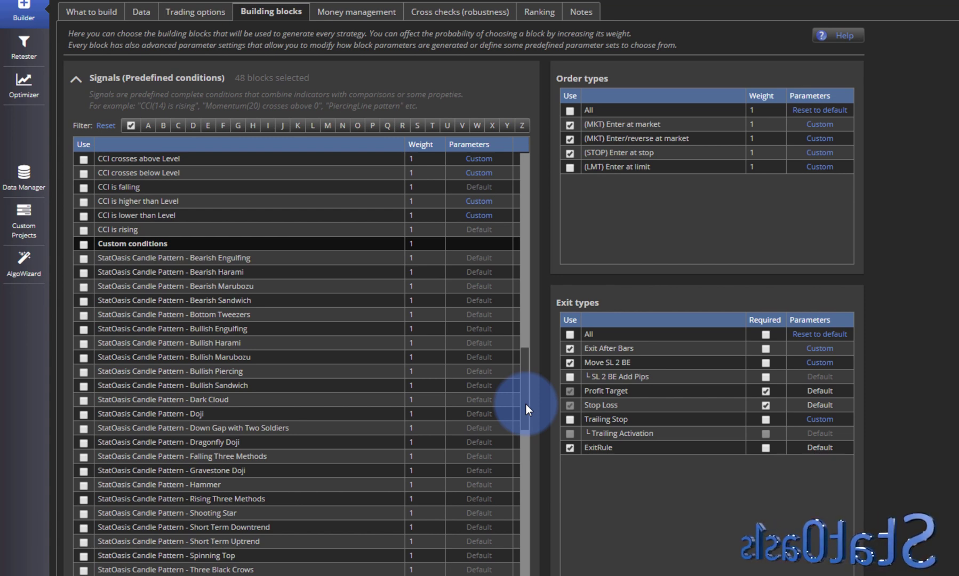
{"action": "scroll", "coordinate": [526, 405], "scroll_direction": "up", "scroll_amount": 1}
Select all predefined signal blocks, raising the selection from 48 to 271.
{"action": "scroll", "coordinate": [528, 167], "scroll_direction": "up", "scroll_amount": 15}
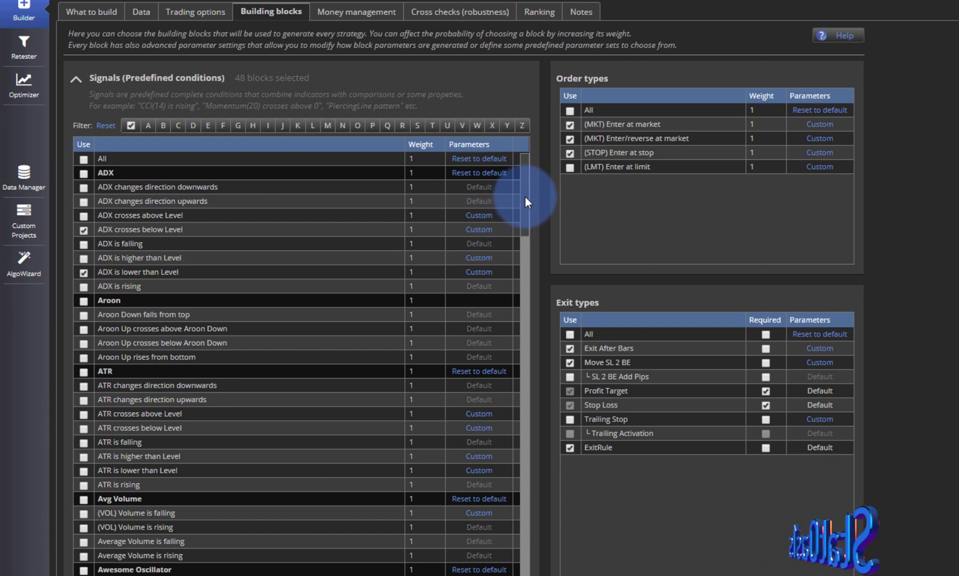
{"action": "left_click", "coordinate": [83, 160]}
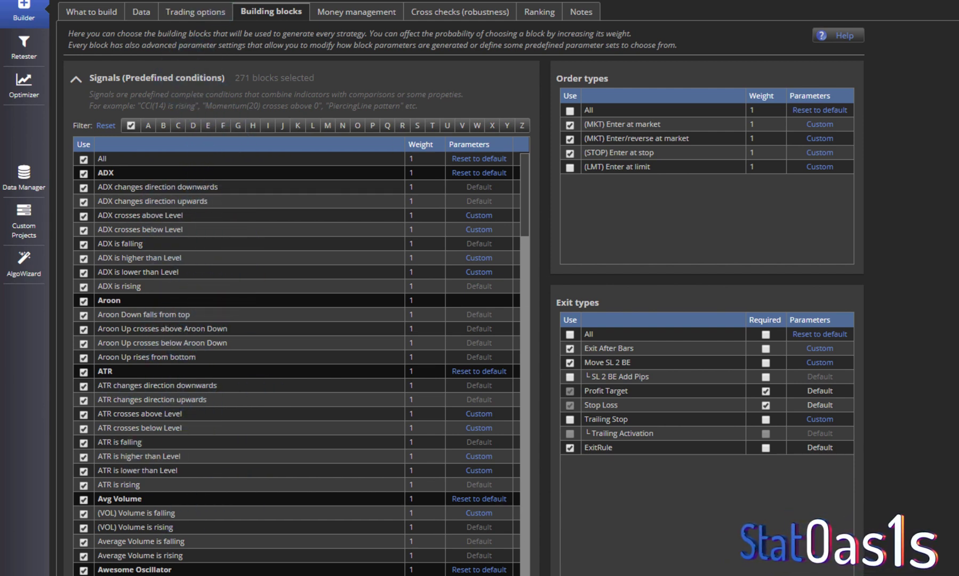
{"action": "left_click", "coordinate": [142, 14]}
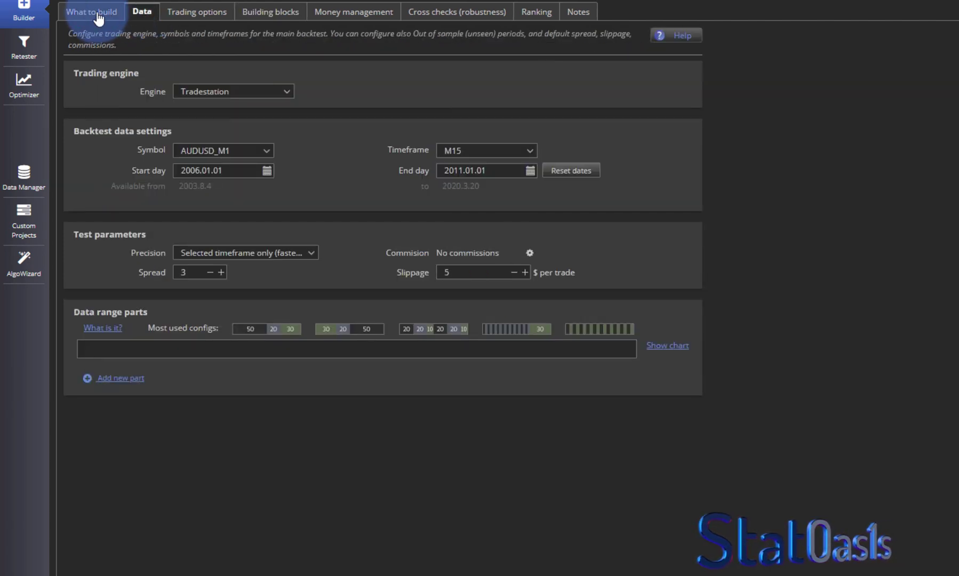
{"action": "left_click", "coordinate": [90, 13]}
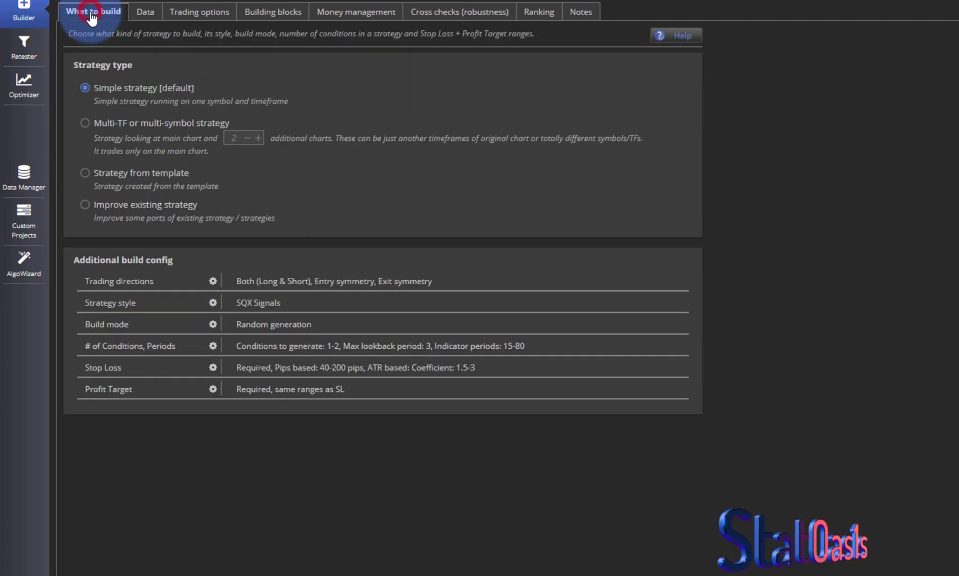
{"action": "left_click", "coordinate": [213, 346]}
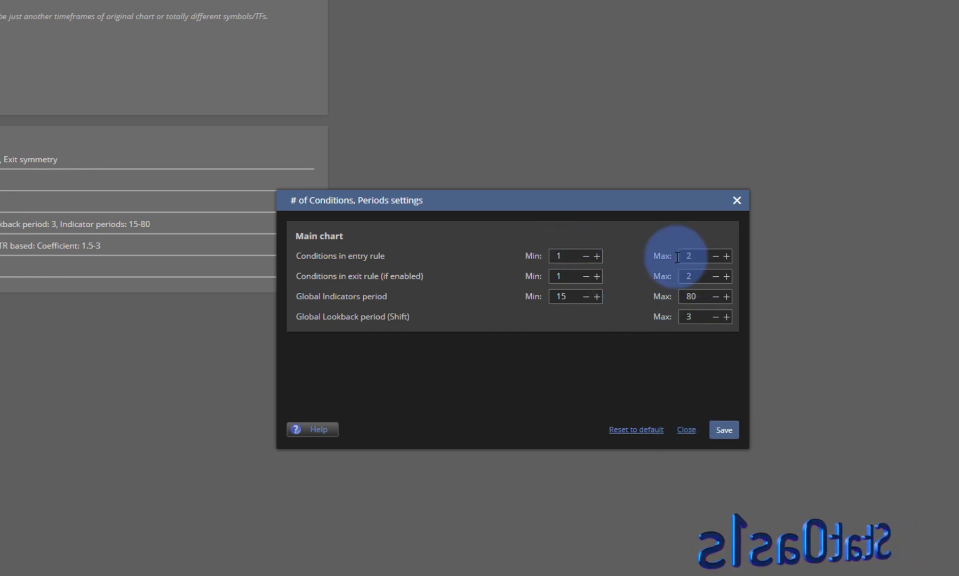
{"action": "left_click", "coordinate": [685, 431]}
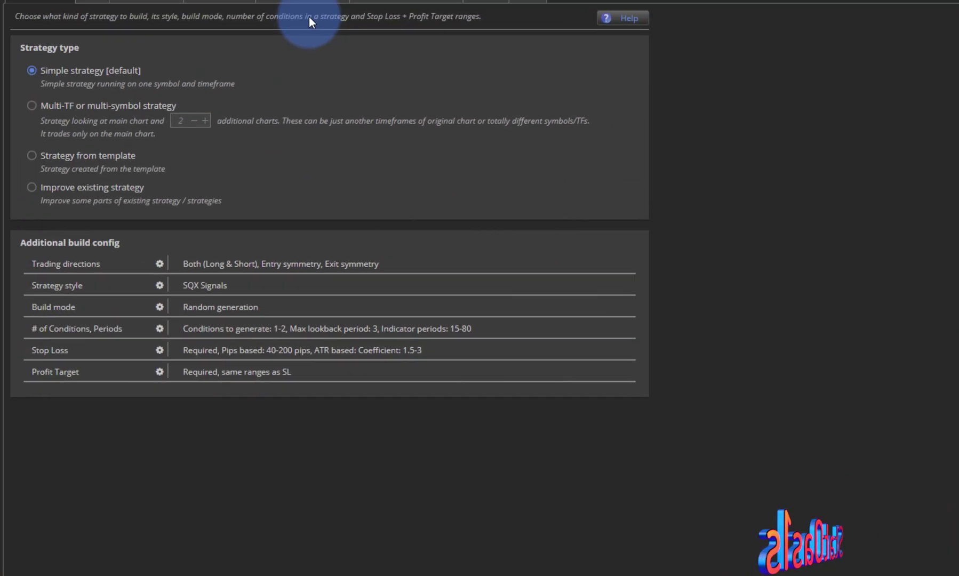
{"action": "left_click", "coordinate": [267, 14]}
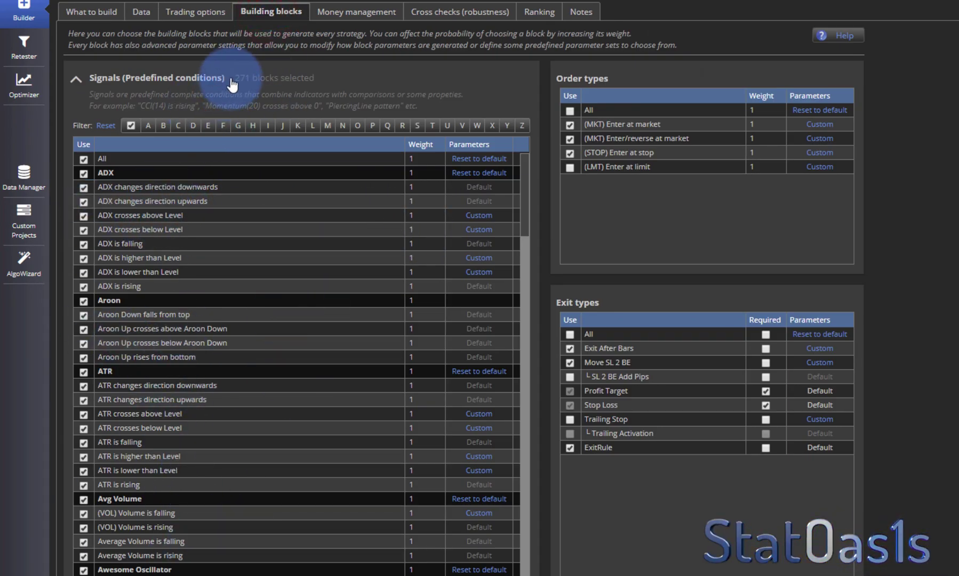
Deselect all random indicator blocks (70 to 0) and expand the Stop/Limit entry blocks list.
{"action": "left_click_drag", "start_coordinate": [526, 197], "coordinate": [525, 299]}
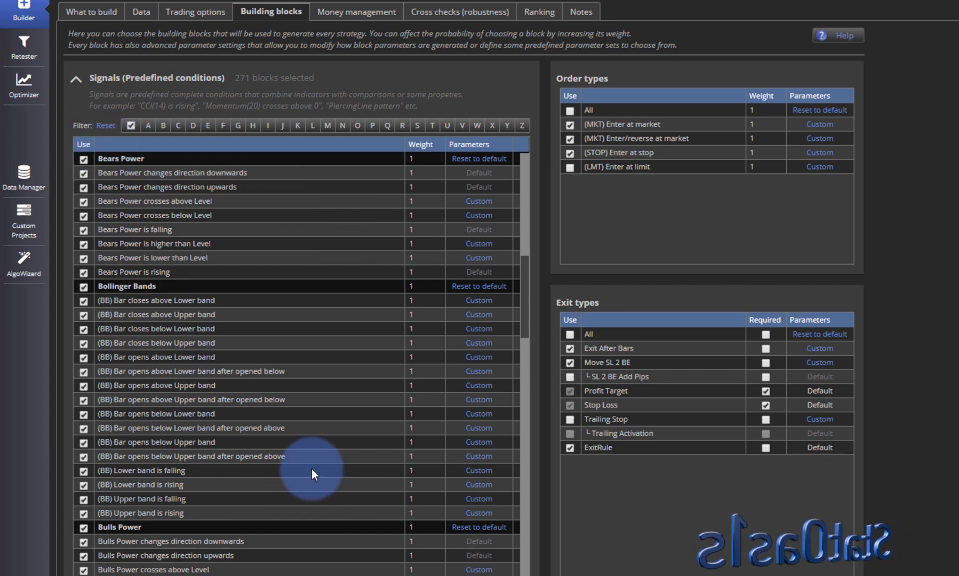
{"action": "left_click", "coordinate": [76, 79]}
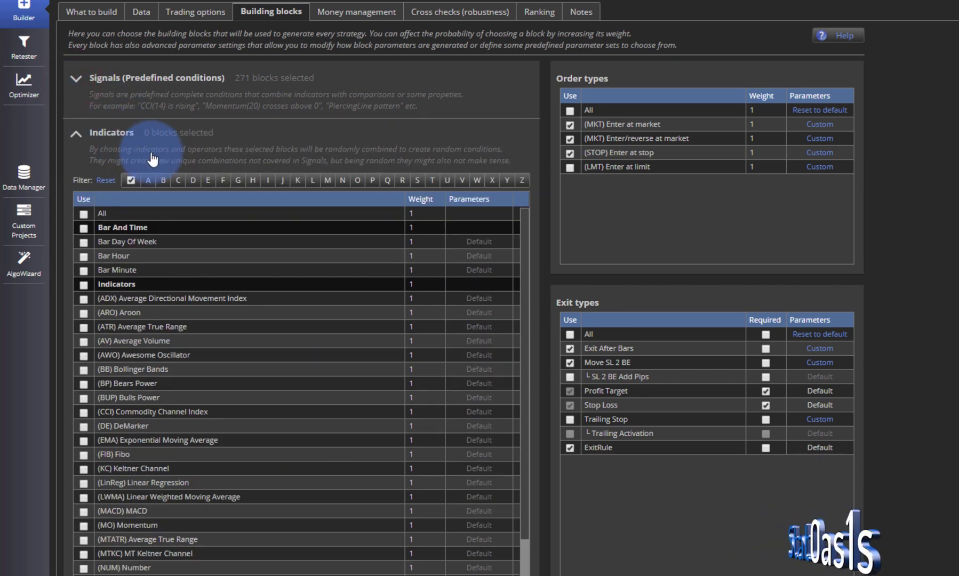
{"action": "left_click", "coordinate": [83, 214]}
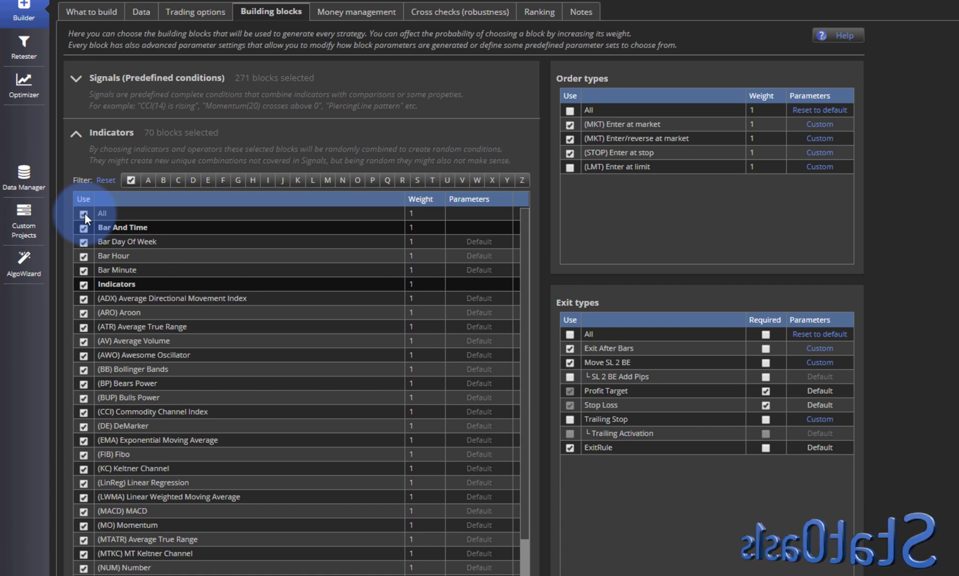
{"action": "left_click", "coordinate": [84, 214]}
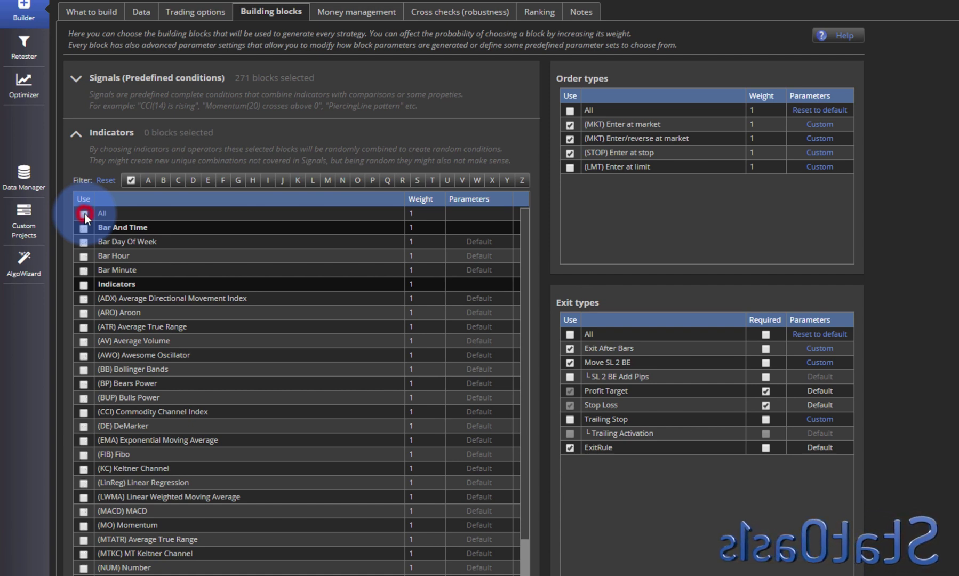
{"action": "left_click", "coordinate": [82, 136]}
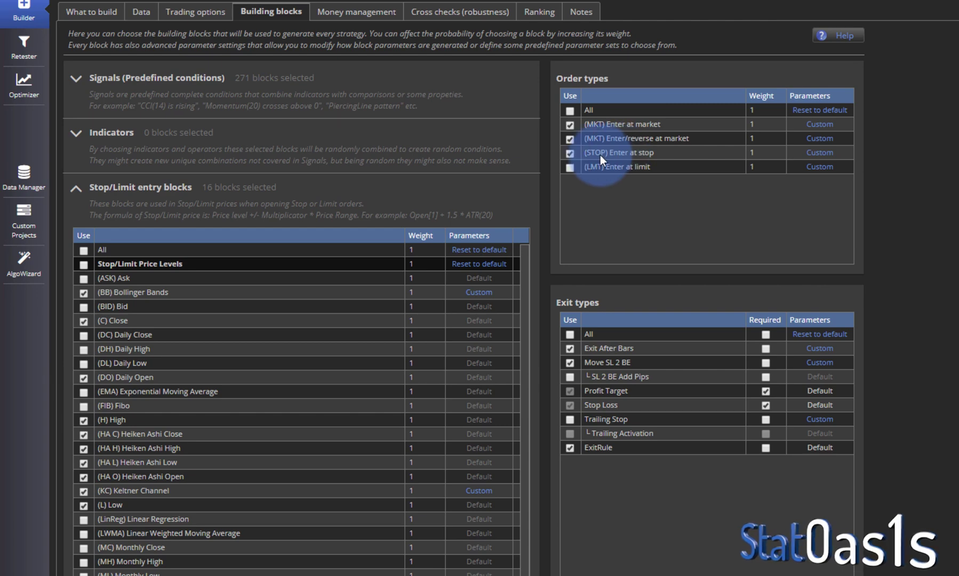
Keep (STOP) Enter at stop enabled but deselect all 16 Stop/Limit entry blocks.
{"action": "left_click", "coordinate": [570, 154]}
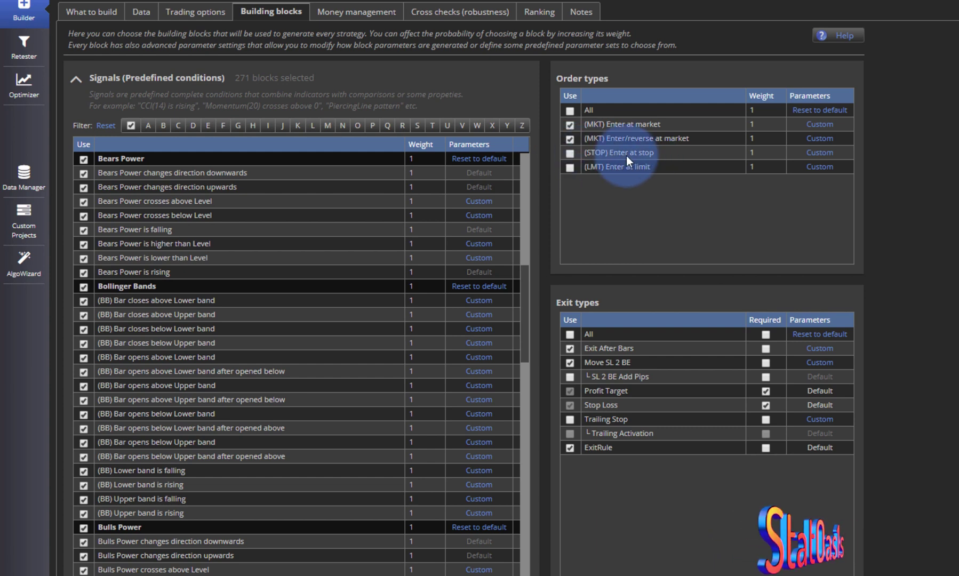
{"action": "left_click", "coordinate": [570, 153]}
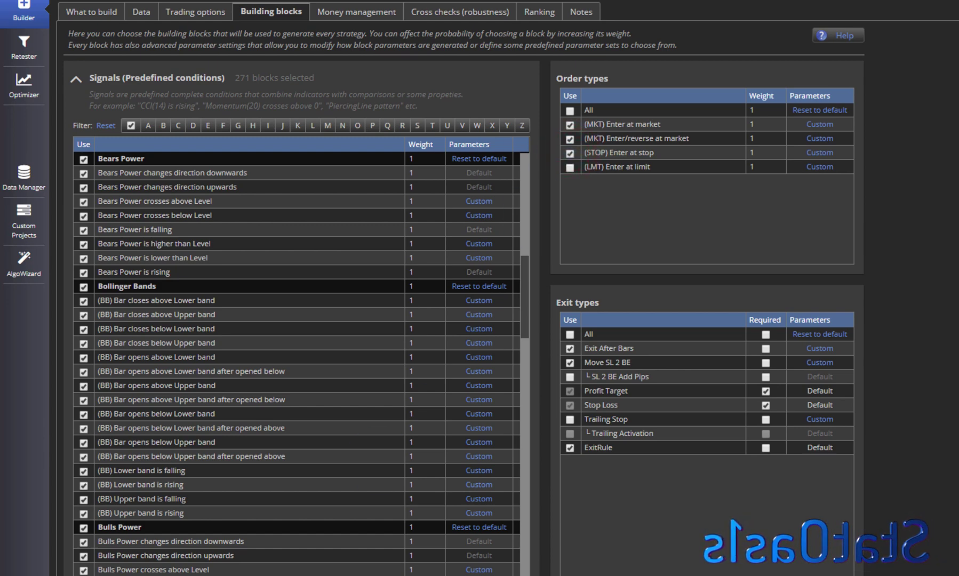
{"action": "left_click", "coordinate": [76, 78]}
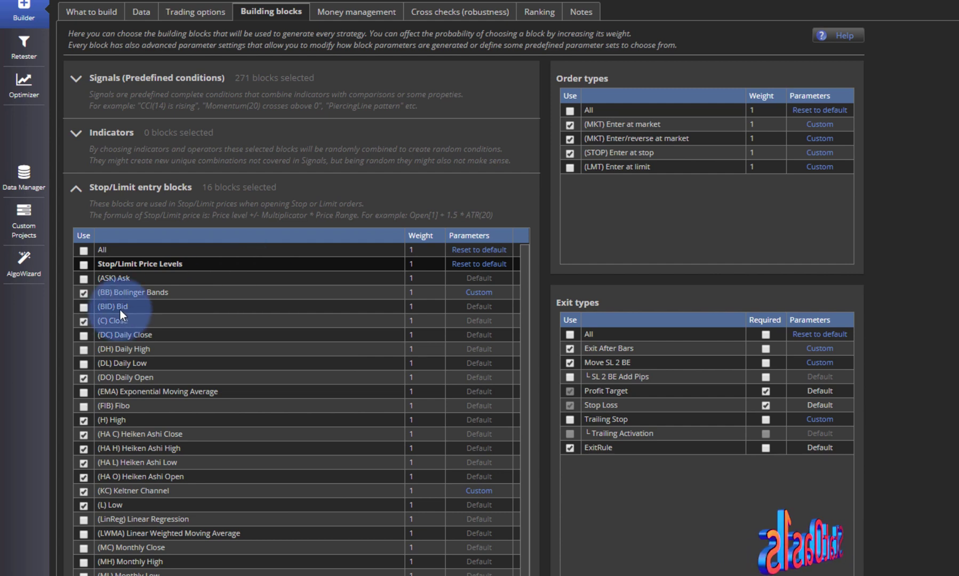
{"action": "left_click", "coordinate": [84, 250]}
{"action": "left_click", "coordinate": [84, 249]}
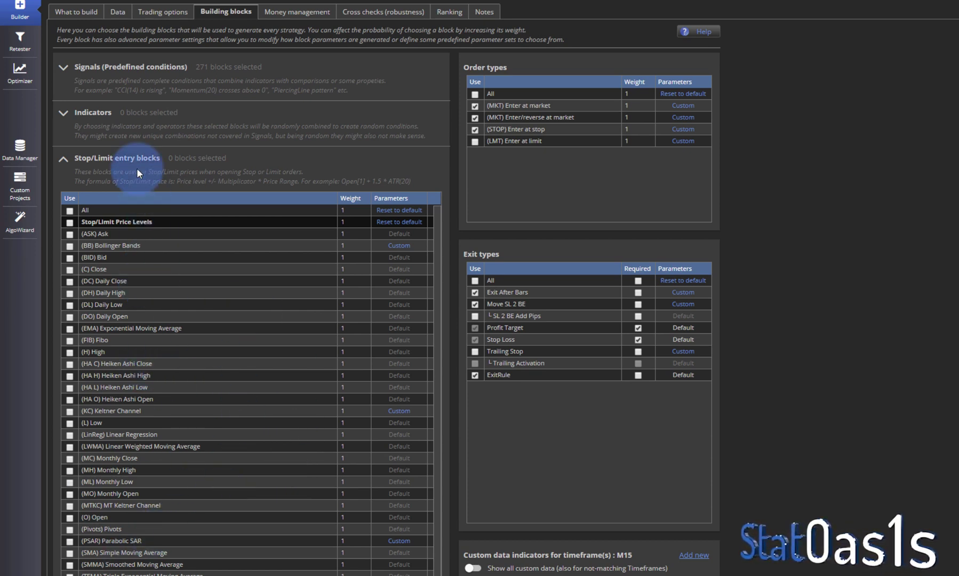
Show the indicators and deselect the Bears Power signal group.
{"action": "left_click", "coordinate": [73, 161]}
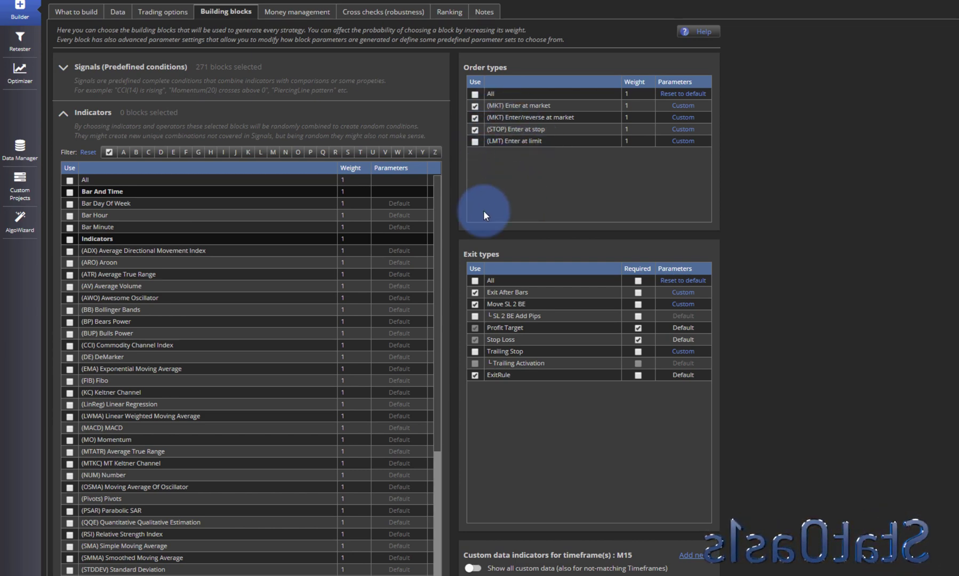
{"action": "left_click_drag", "start_coordinate": [436, 230], "coordinate": [158, 122]}
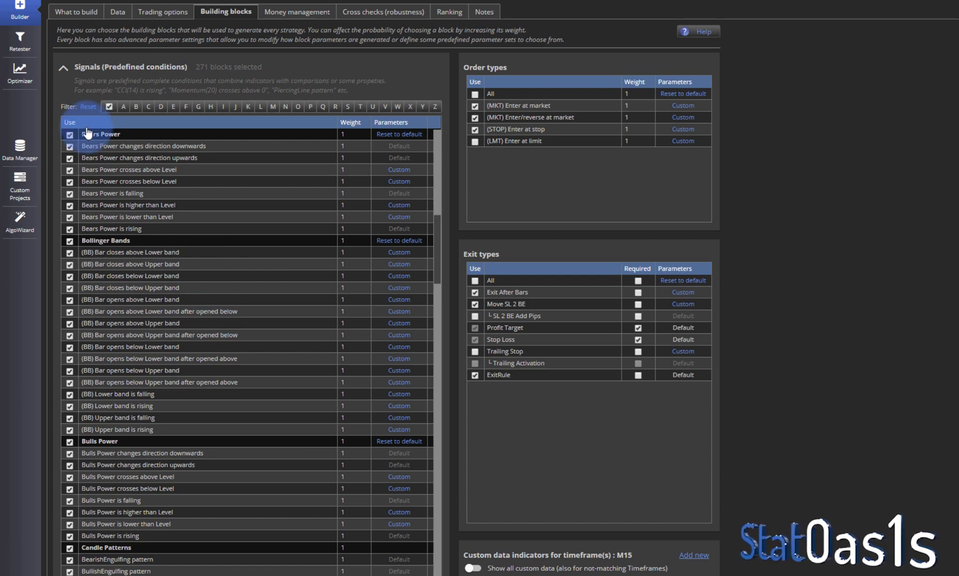
{"action": "left_click", "coordinate": [69, 135]}
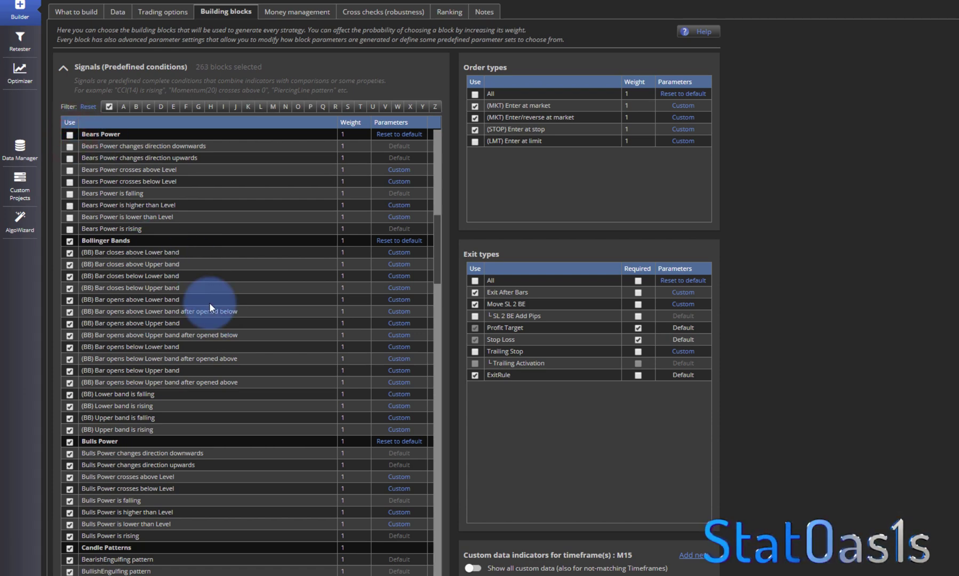
{"action": "scroll", "coordinate": [210, 302], "scroll_direction": "down", "scroll_amount": 2}
{"action": "scroll", "coordinate": [81, 150], "scroll_direction": "up", "scroll_amount": 12}
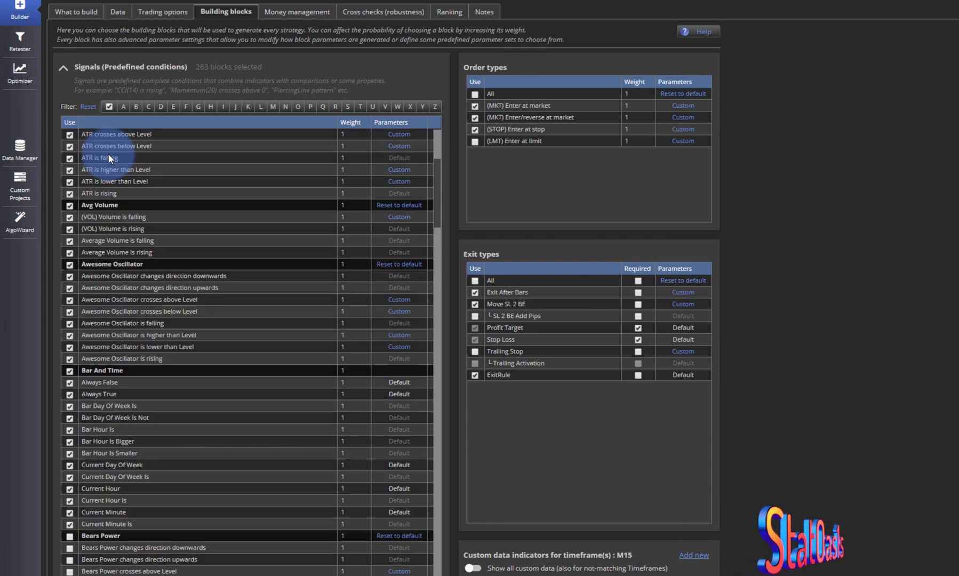
{"action": "scroll", "coordinate": [107, 154], "scroll_direction": "up", "scroll_amount": 2}
{"action": "left_click", "coordinate": [434, 138]}
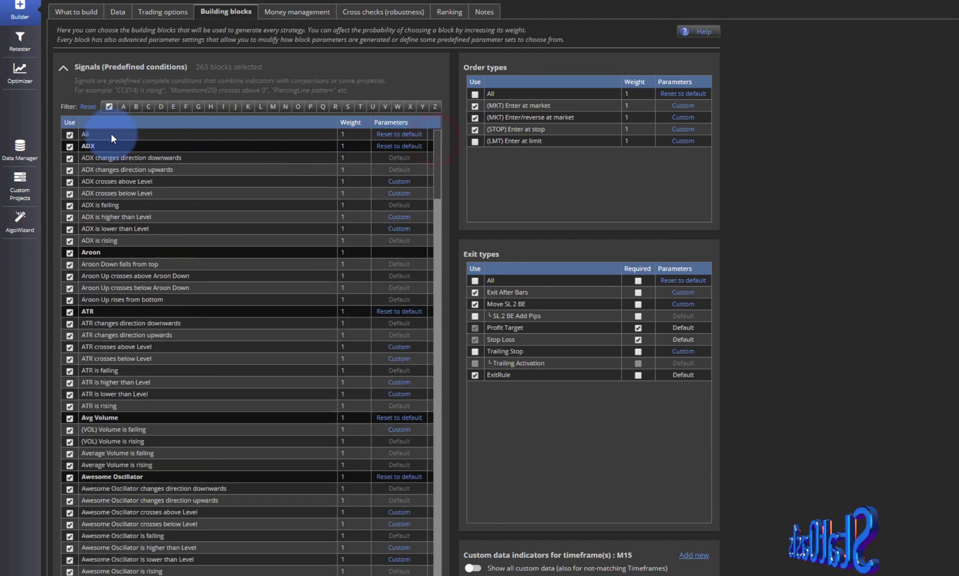
Deselect all signals, reset their parameters to Default, and select ADX is higher than Level.
{"action": "left_click", "coordinate": [70, 135]}
{"action": "left_click", "coordinate": [403, 134]}
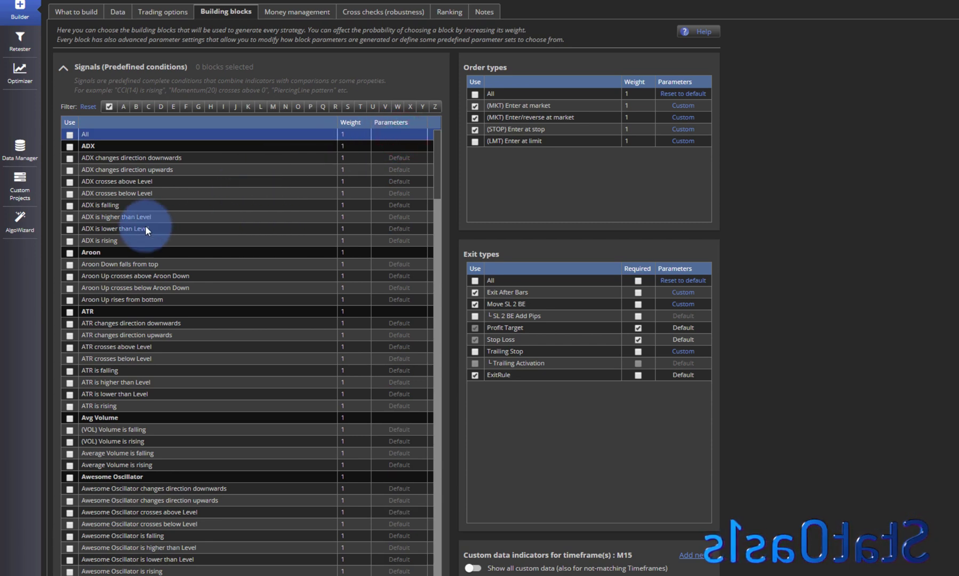
{"action": "left_click", "coordinate": [70, 217]}
Edit ADX is higher than Level, view its parameter values, and select the Period row.
{"action": "left_click", "coordinate": [119, 217]}
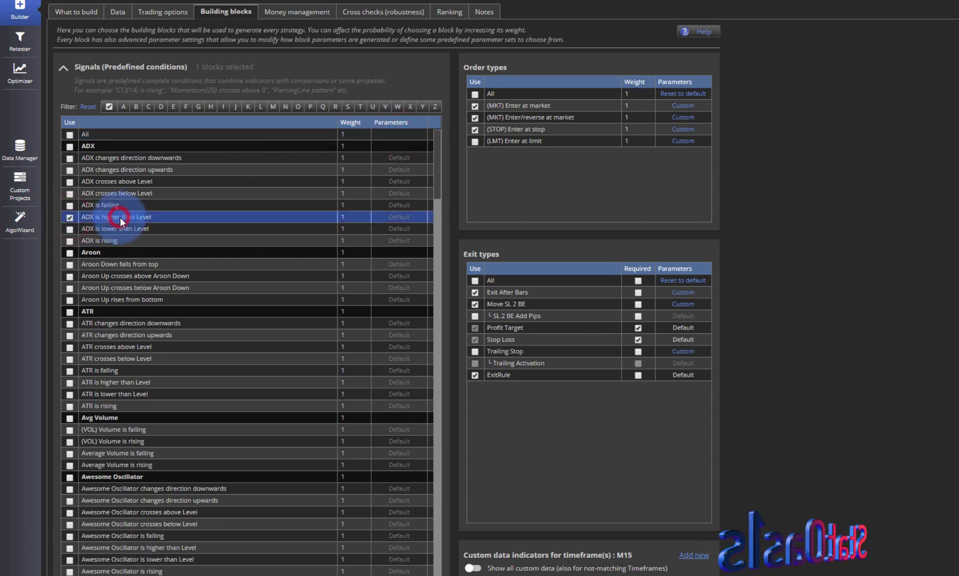
{"action": "left_click", "coordinate": [399, 219]}
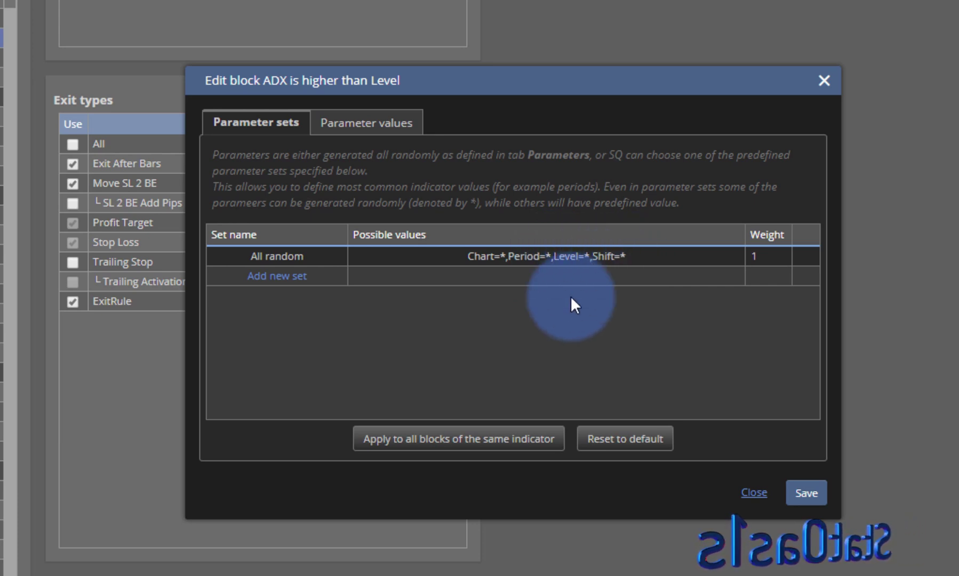
{"action": "left_click", "coordinate": [363, 121]}
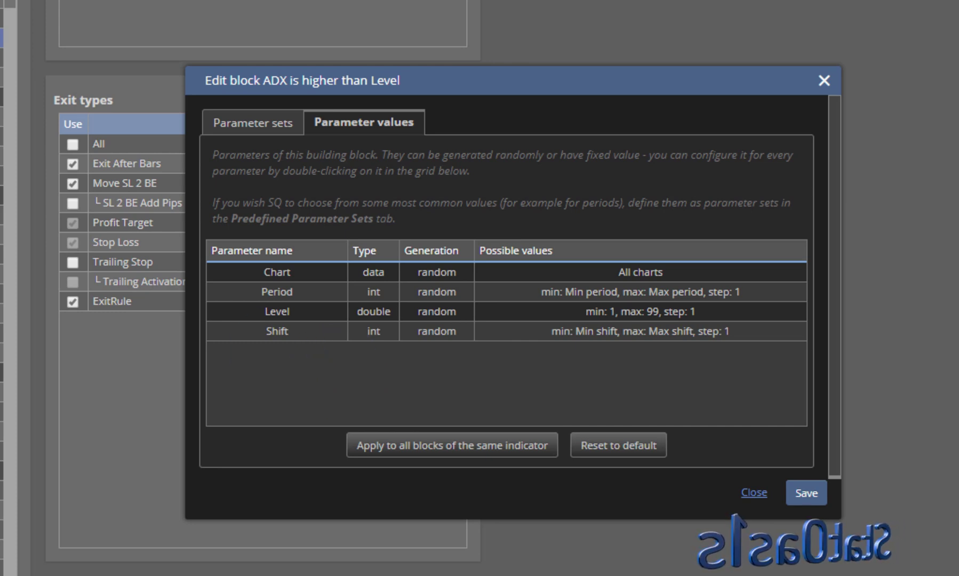
{"action": "left_click", "coordinate": [425, 291]}
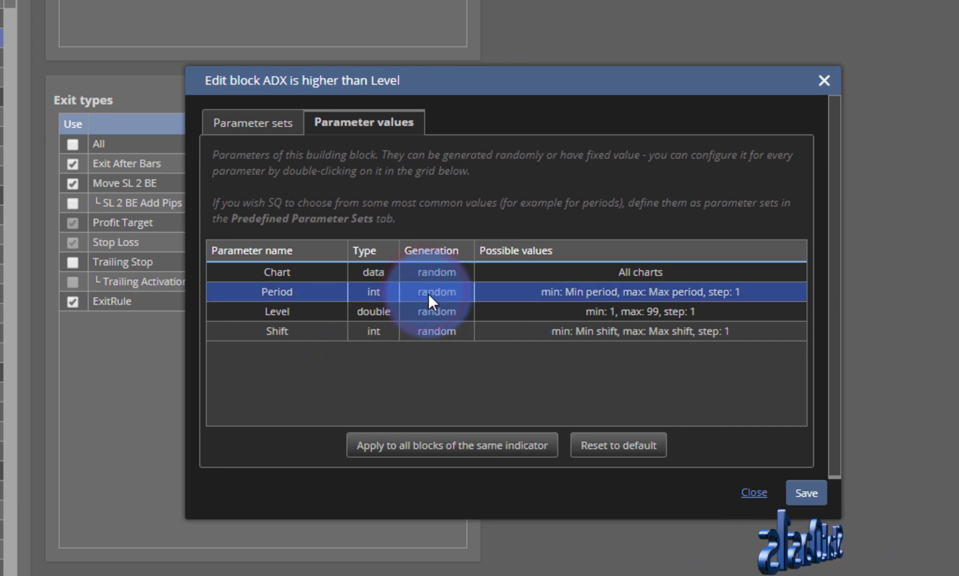
Give the ADX Period custom minimum and maximum values with step 10, then save.
{"action": "double_click", "coordinate": [430, 289]}
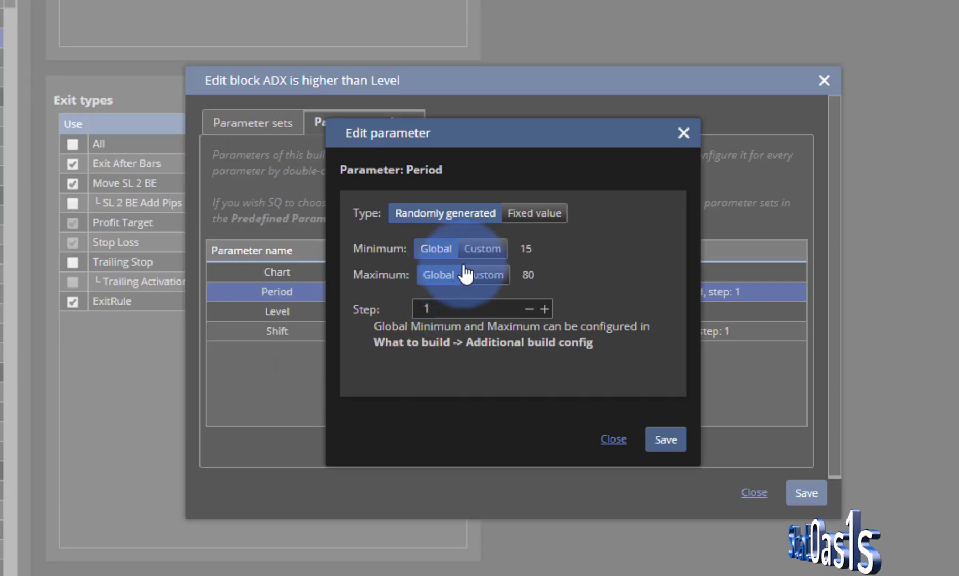
{"action": "left_click", "coordinate": [483, 249]}
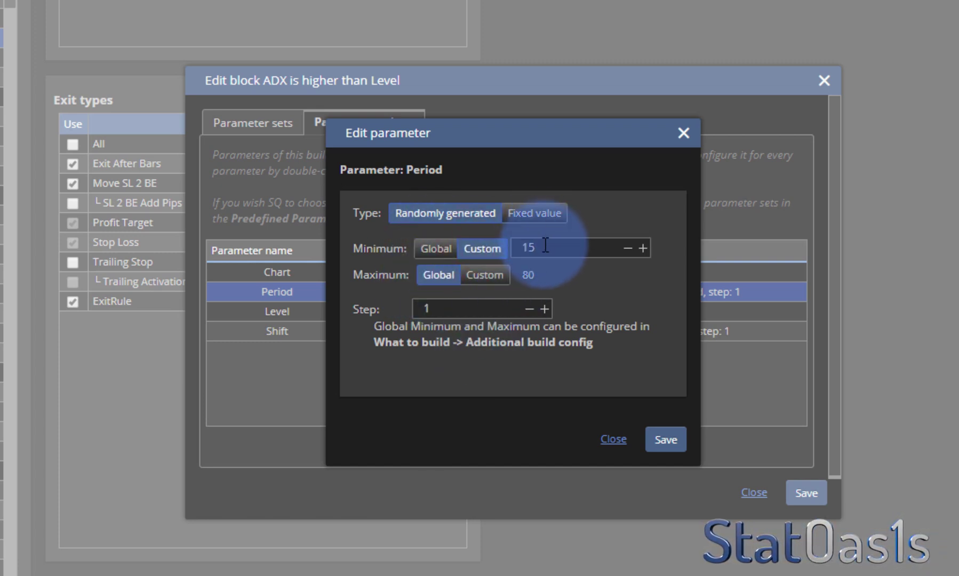
{"action": "left_click", "coordinate": [487, 278]}
{"action": "left_click", "coordinate": [549, 273]}
{"action": "double_click", "coordinate": [549, 274]}
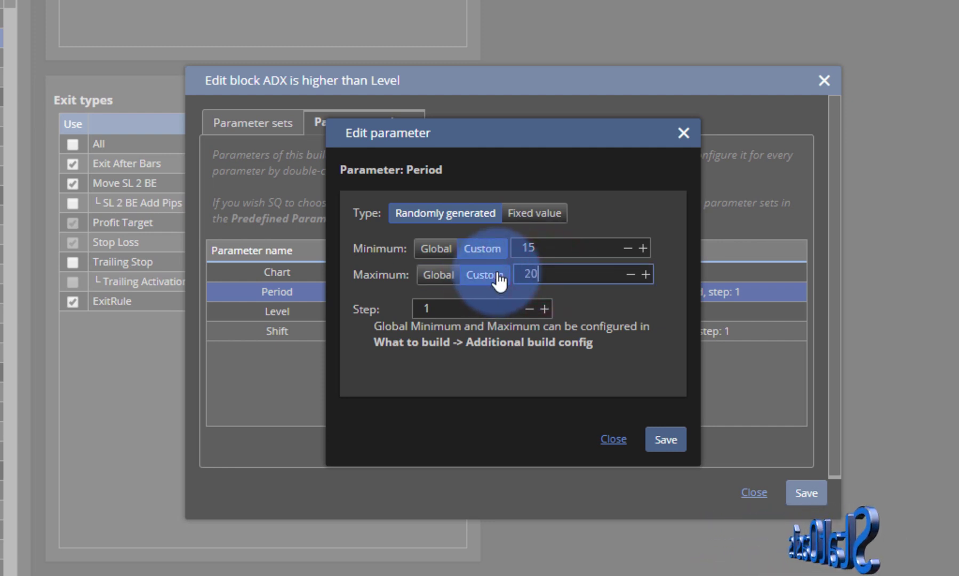
{"action": "left_click", "coordinate": [457, 318]}
{"action": "type", "text": "0"}
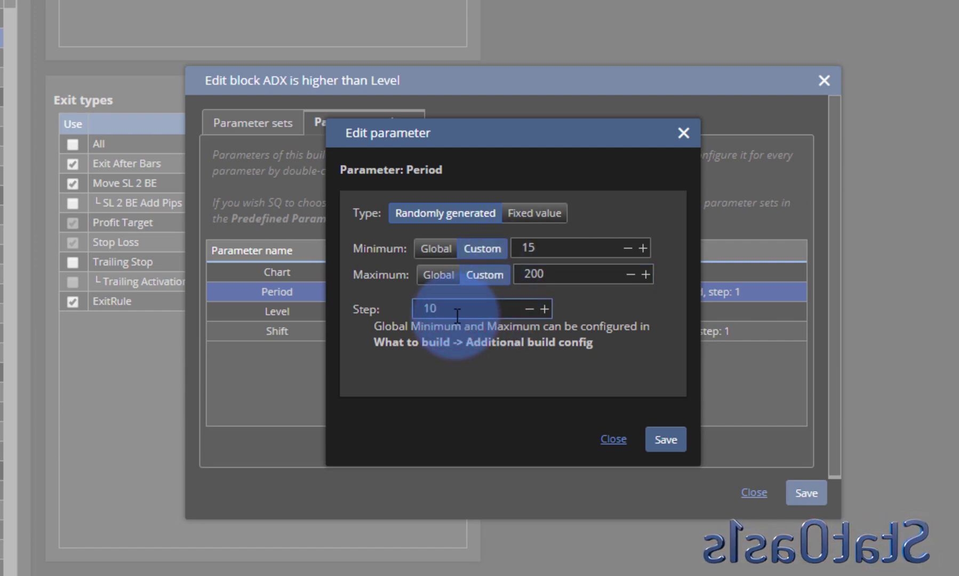
{"action": "left_click", "coordinate": [662, 440]}
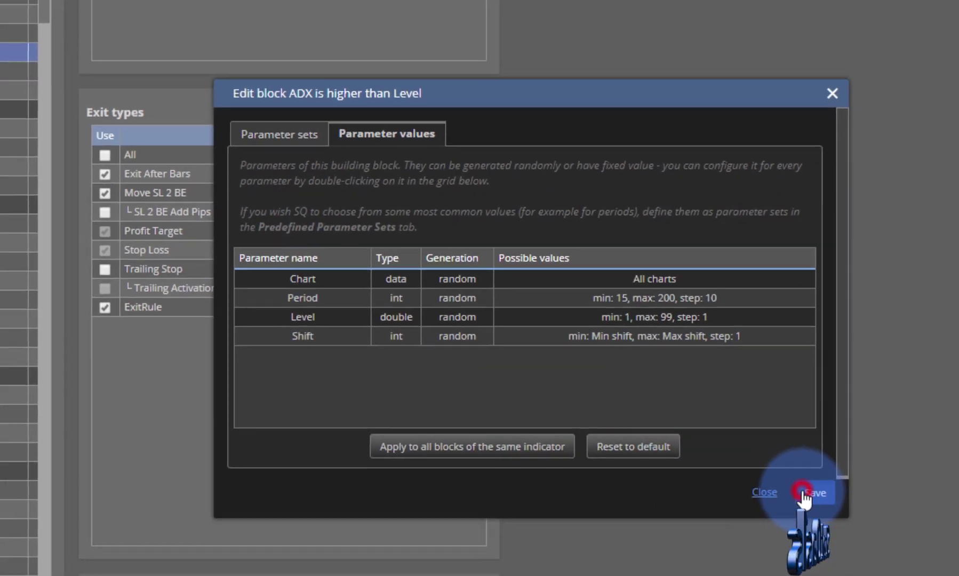
{"action": "left_click", "coordinate": [753, 493]}
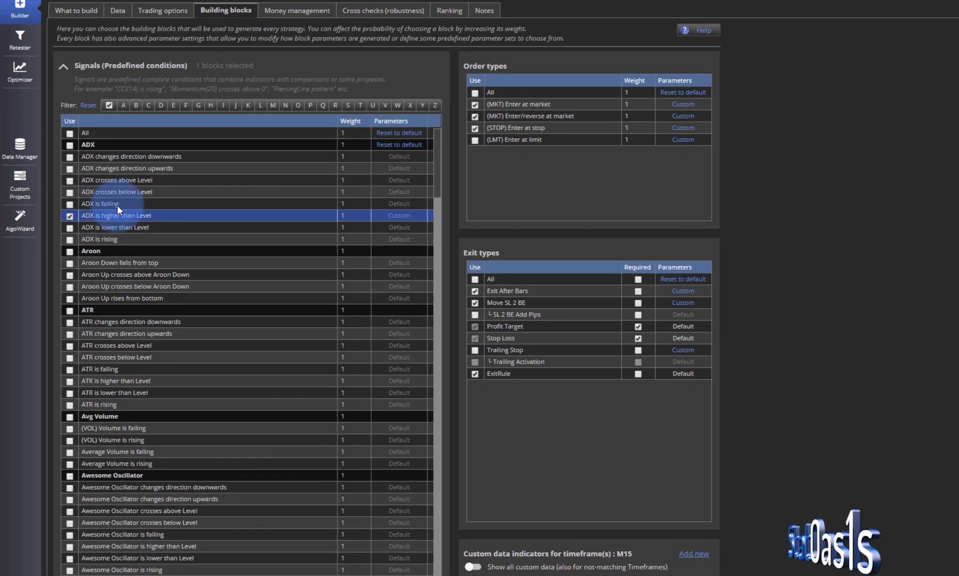
Reopen the ADX block and change Period to minimum 28, maximum 30, step 1.
{"action": "left_click", "coordinate": [408, 216]}
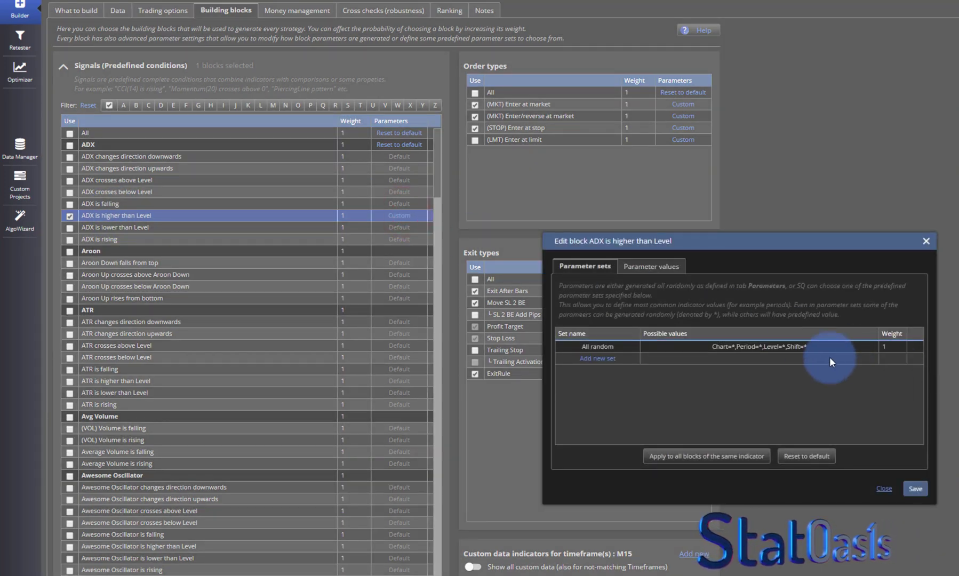
{"action": "left_click", "coordinate": [648, 266]}
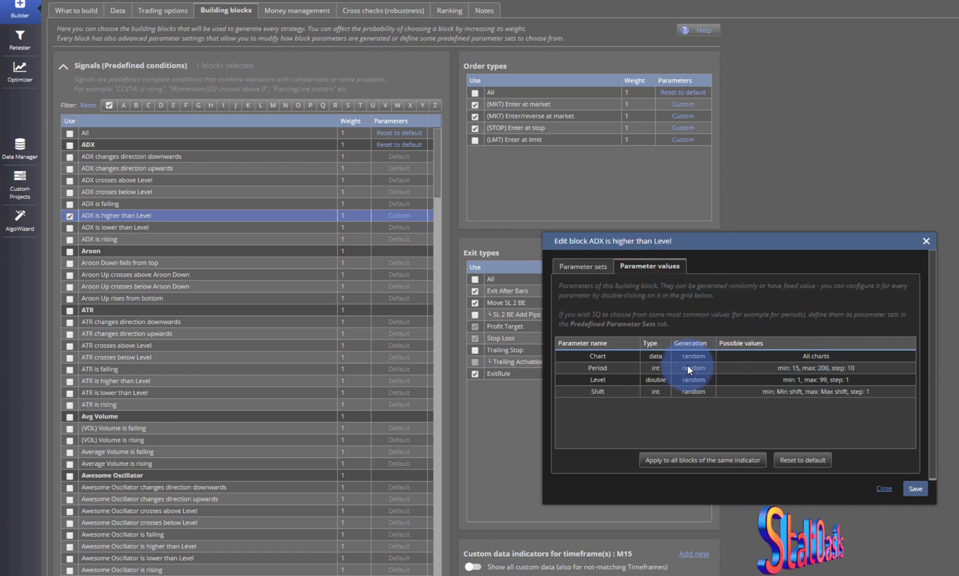
{"action": "left_click", "coordinate": [782, 367]}
{"action": "double_click", "coordinate": [780, 367]}
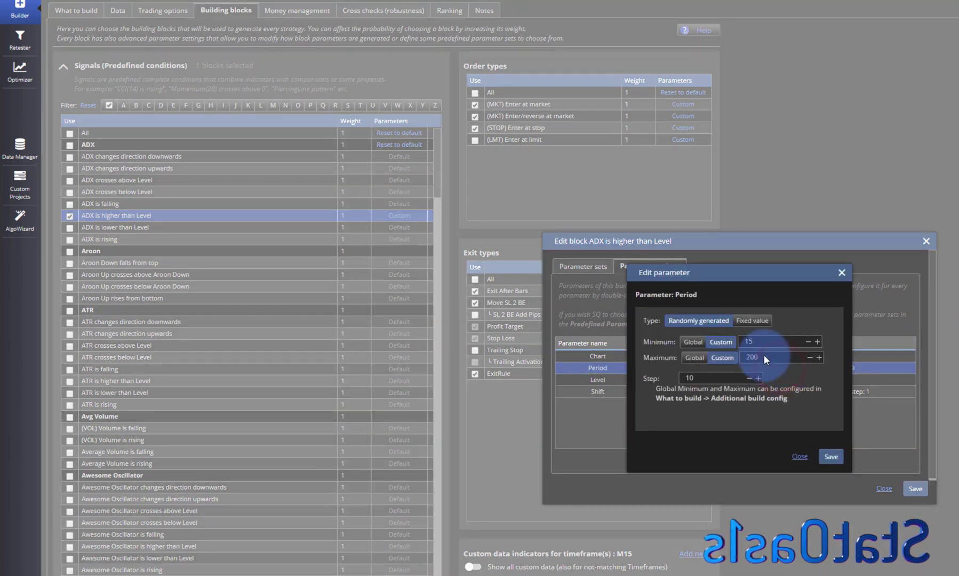
{"action": "double_click", "coordinate": [764, 358]}
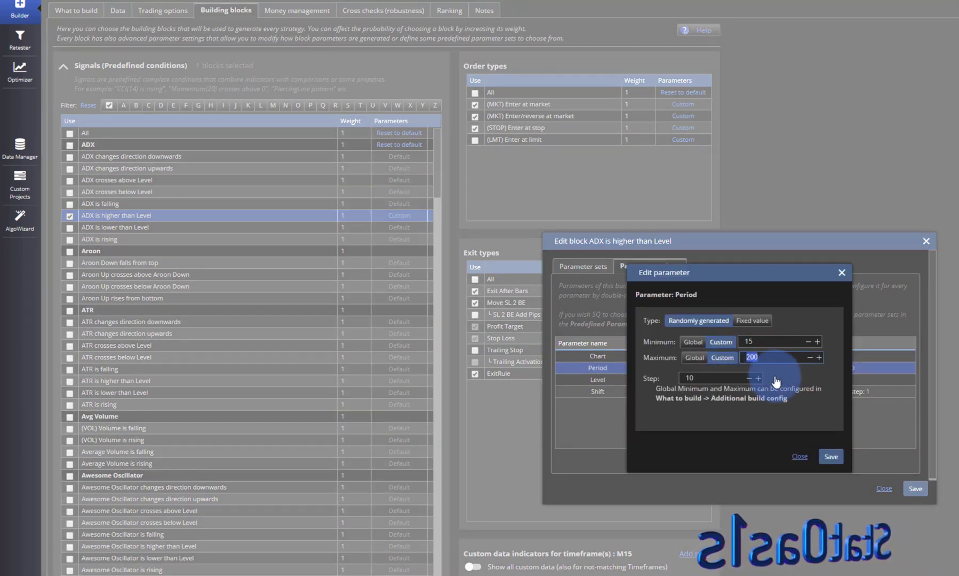
{"action": "type", "text": "30"}
{"action": "left_click", "coordinate": [757, 338]}
{"action": "double_click", "coordinate": [740, 338]}
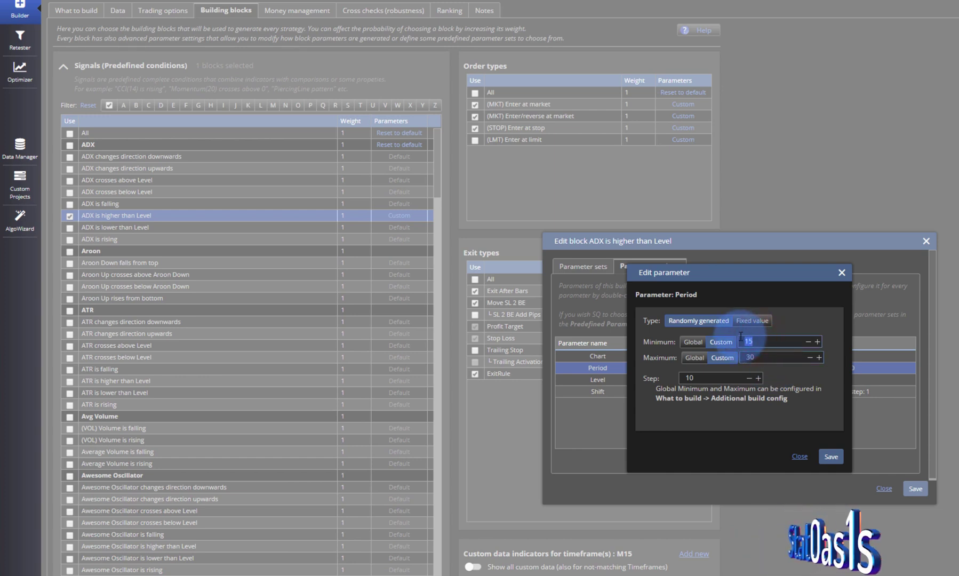
{"action": "type", "text": "28"}
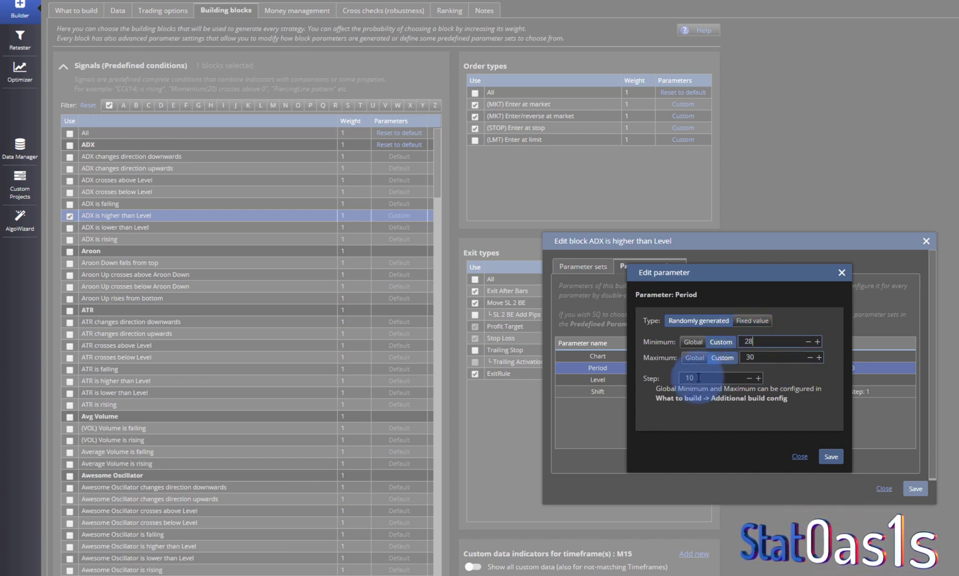
{"action": "double_click", "coordinate": [662, 378]}
{"action": "type", "text": "1"}
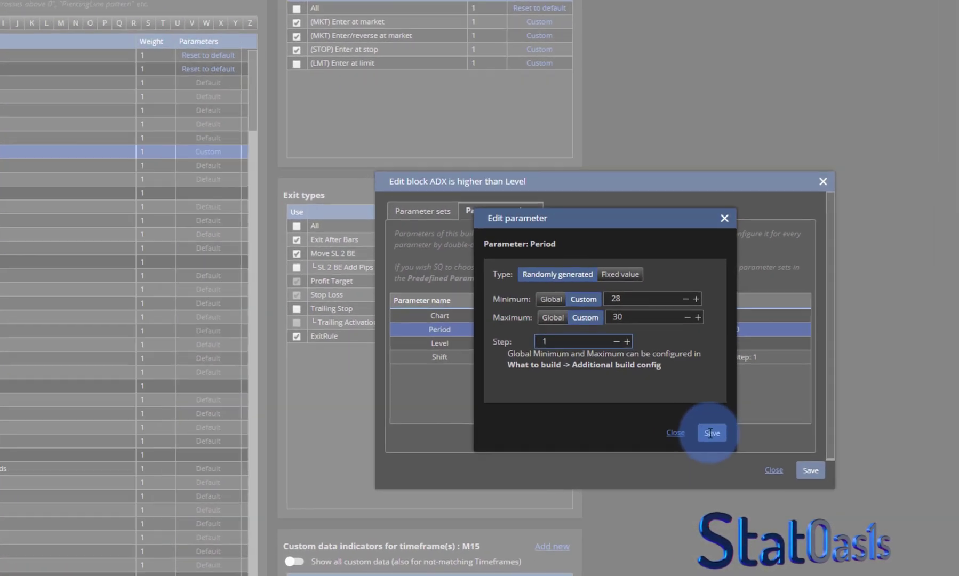
{"action": "left_click", "coordinate": [831, 457]}
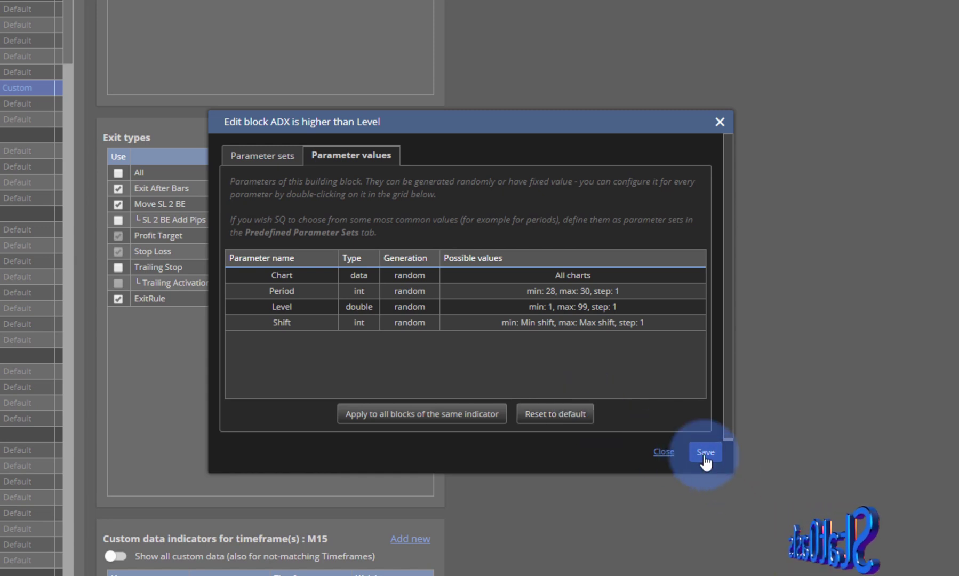
{"action": "left_click", "coordinate": [403, 290]}
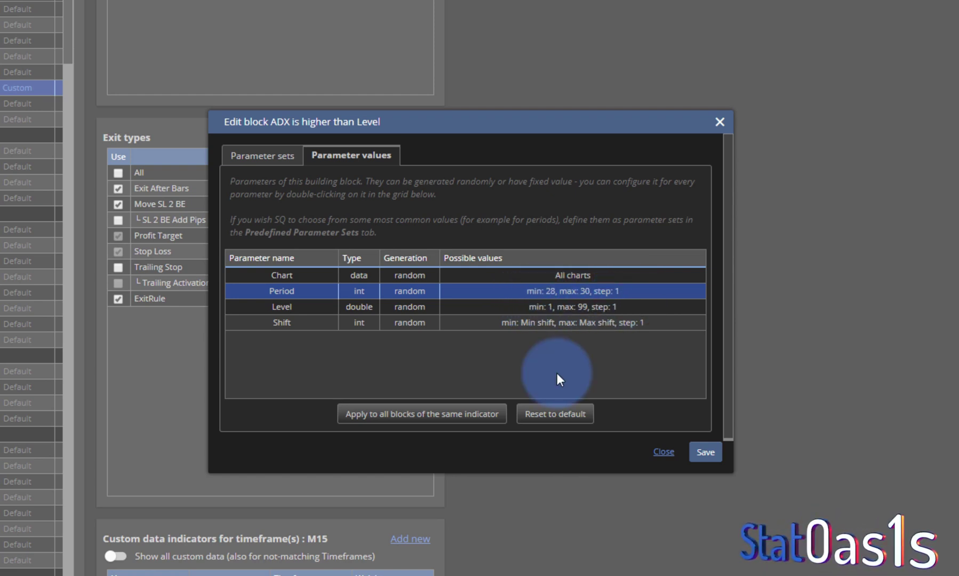
Save the ADX block changes, start the build, and dismiss the configuration error.
{"action": "left_click", "coordinate": [705, 452]}
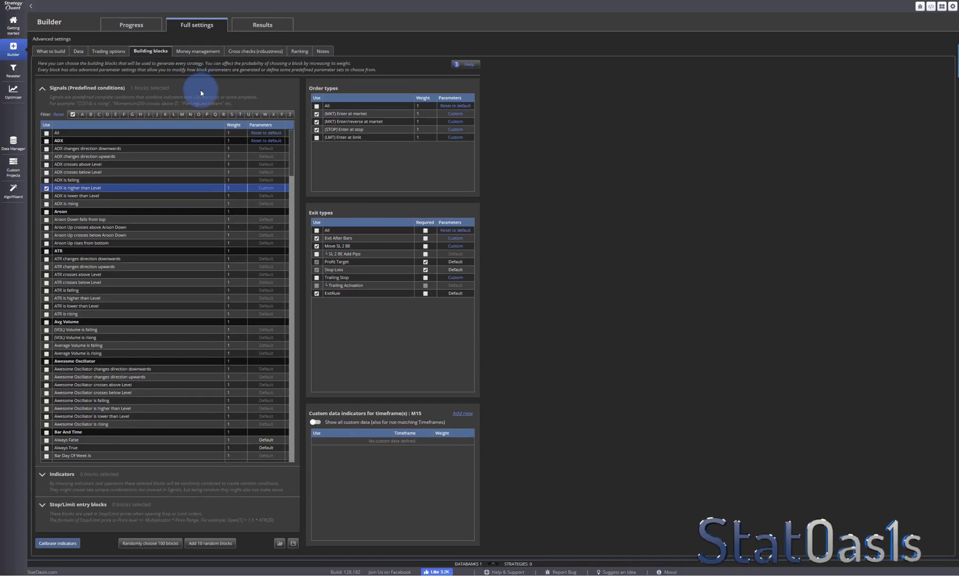
{"action": "left_click", "coordinate": [128, 24]}
{"action": "left_click", "coordinate": [105, 48]}
{"action": "left_click", "coordinate": [492, 563]}
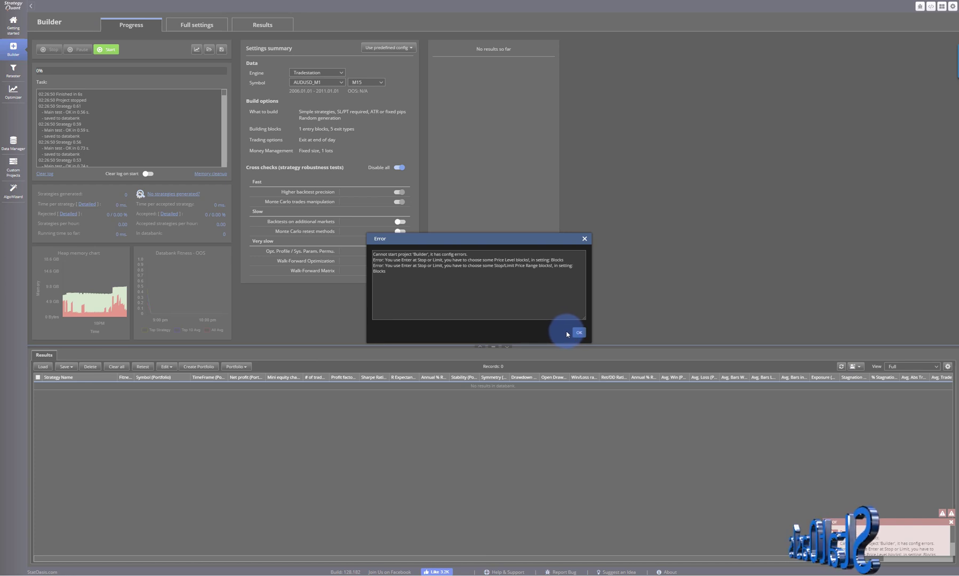
{"action": "left_click", "coordinate": [578, 332]}
Untick (STOP) Enter at stop in Building blocks and return to the progress view.
{"action": "left_click", "coordinate": [174, 25]}
{"action": "left_click", "coordinate": [316, 130]}
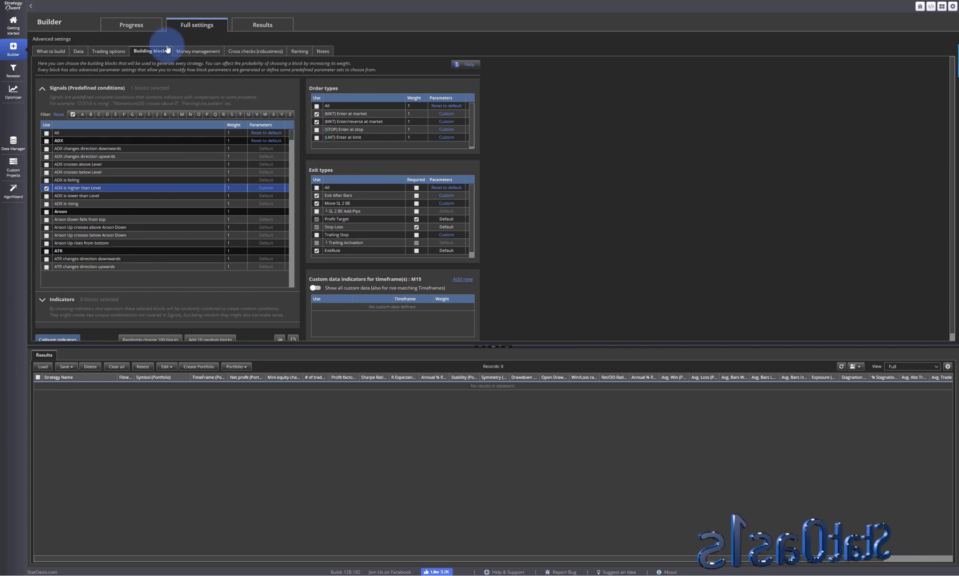
{"action": "left_click", "coordinate": [132, 25]}
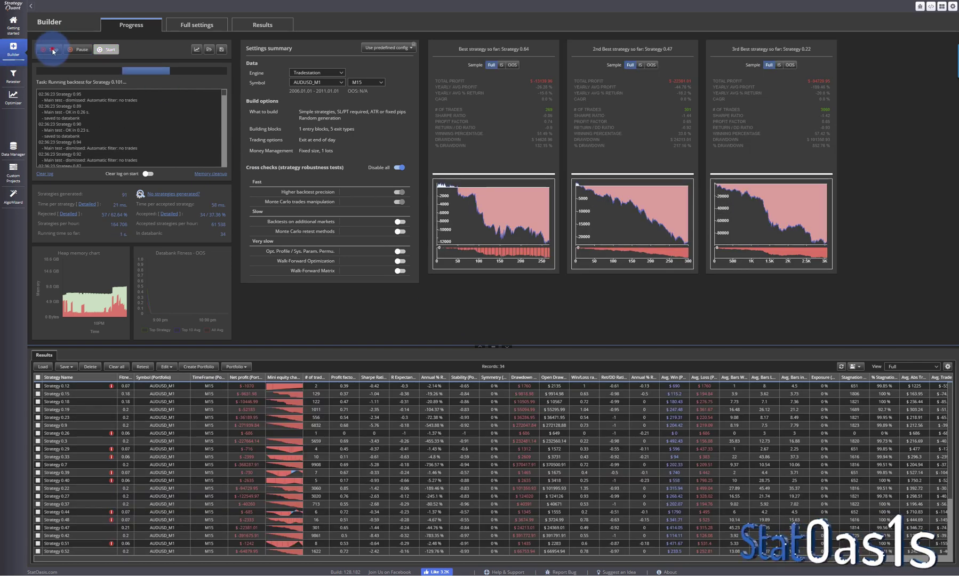
Open Strategy 0.12's source code and check its ADX periods of 29 and 30.
{"action": "double_click", "coordinate": [201, 387]}
{"action": "left_click", "coordinate": [224, 51]}
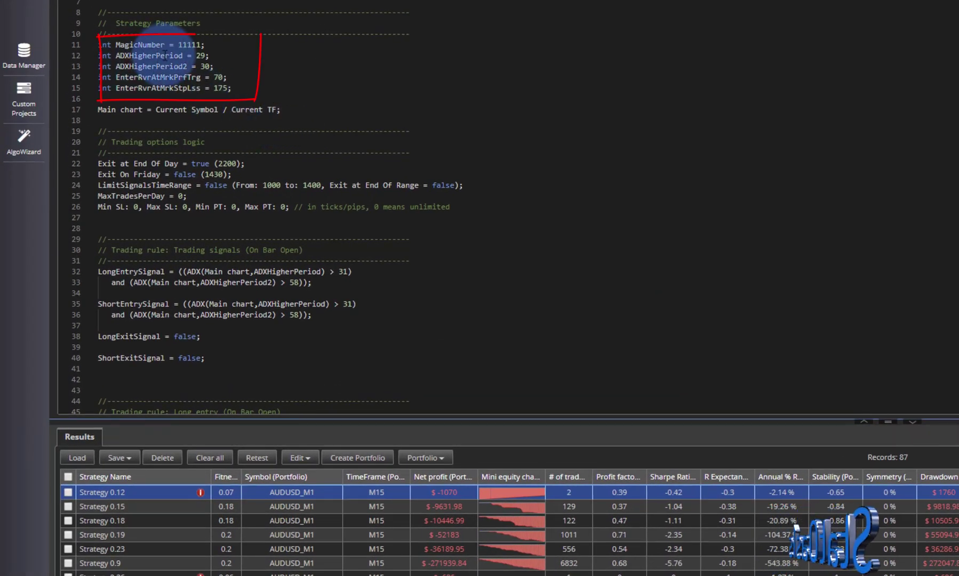
{"action": "left_click", "coordinate": [200, 56]}
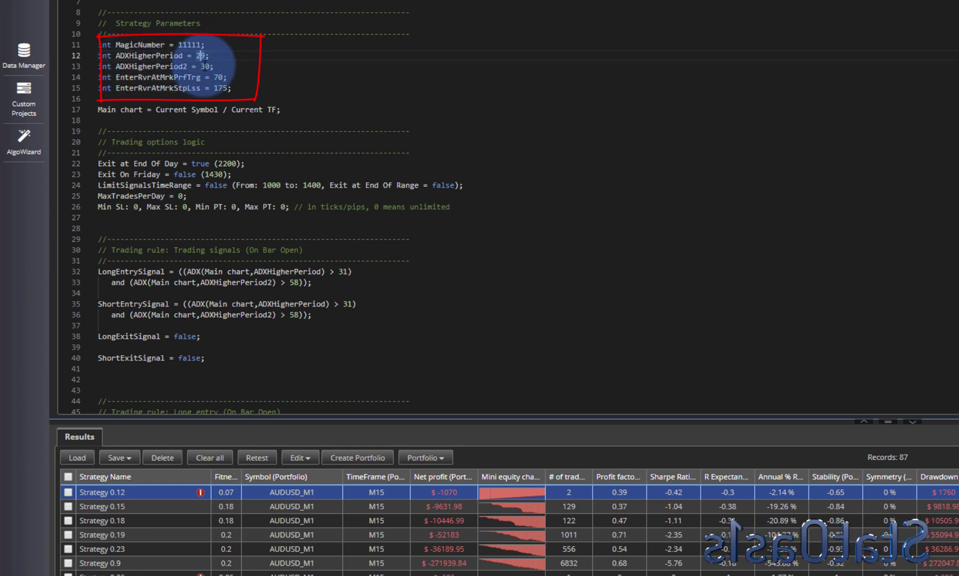
{"action": "left_click", "coordinate": [203, 66]}
Browse the code of Strategies 0.15, 0.18, 0.19, 0.9 and several more to verify ADX periods.
{"action": "left_click", "coordinate": [275, 512]}
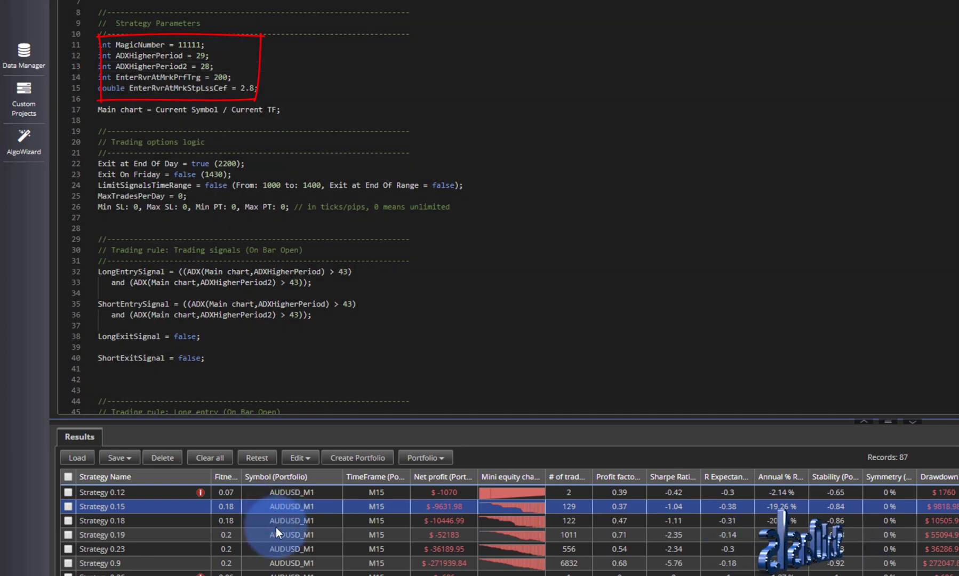
{"action": "left_click", "coordinate": [275, 525]}
{"action": "left_click", "coordinate": [273, 540]}
{"action": "left_click", "coordinate": [273, 562]}
{"action": "left_click", "coordinate": [272, 574]}
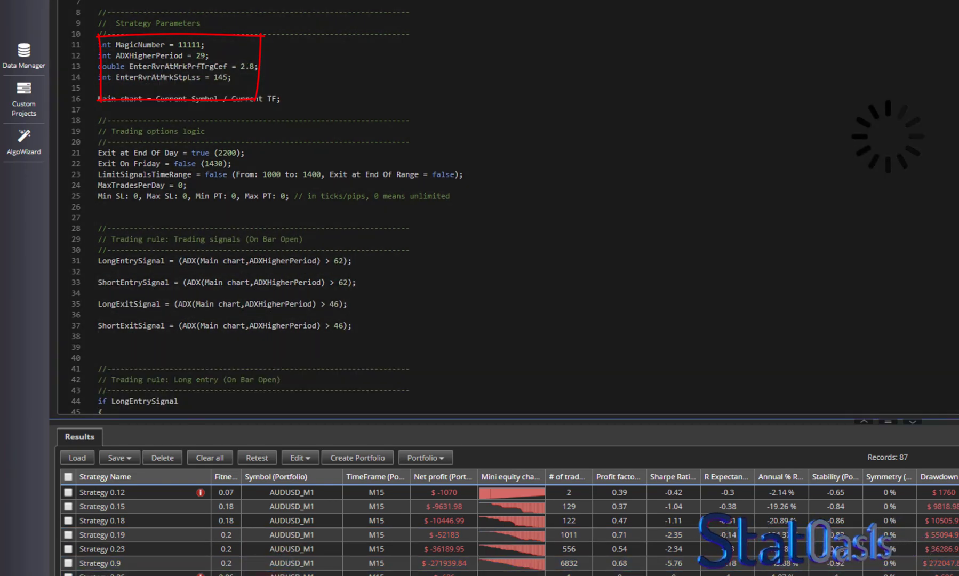
{"action": "key", "text": "Down"}
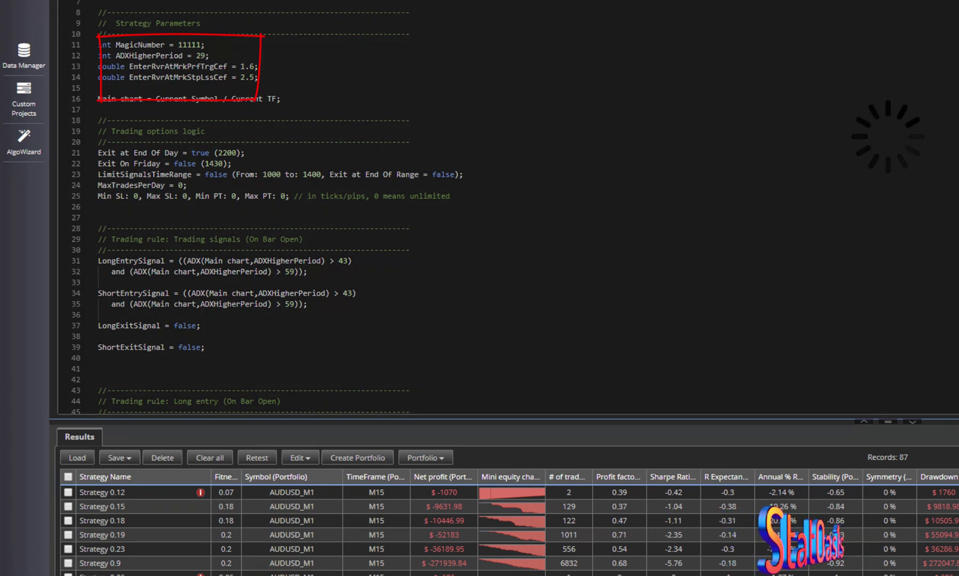
{"action": "key", "text": "Down"}
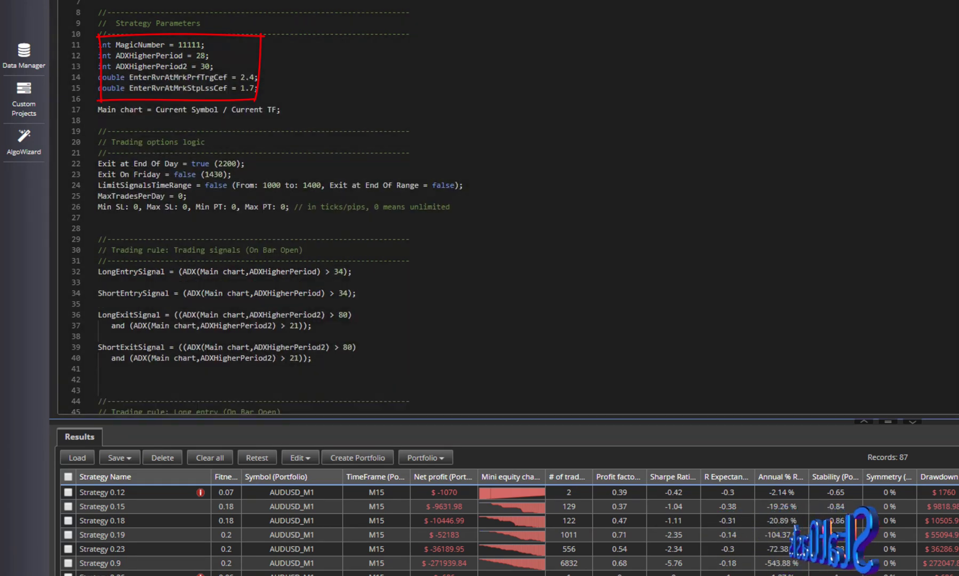
{"action": "key", "text": "Down"}
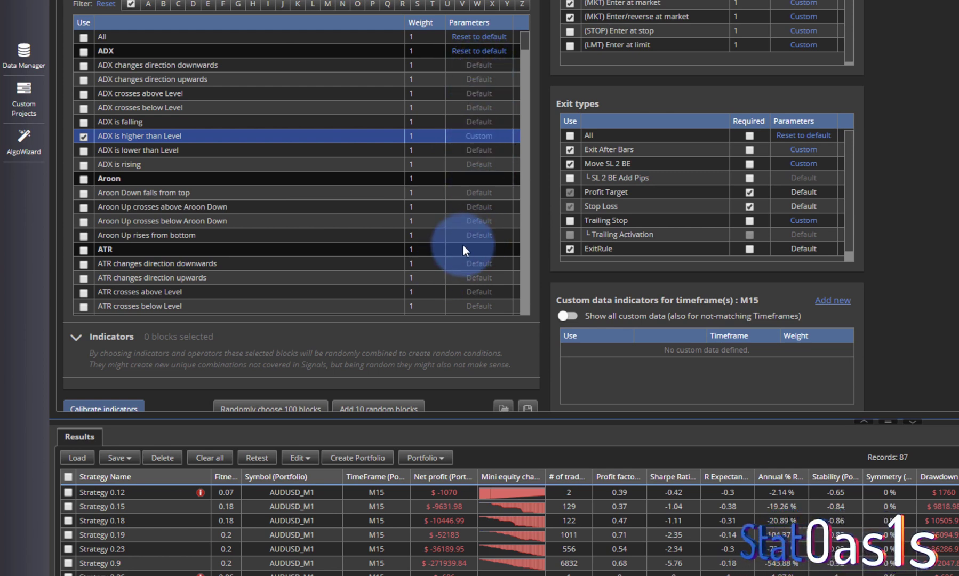
Reset the ADX is higher than Level signal to defaults and edit the (MKT) Enter at market block.
{"action": "left_click", "coordinate": [483, 37]}
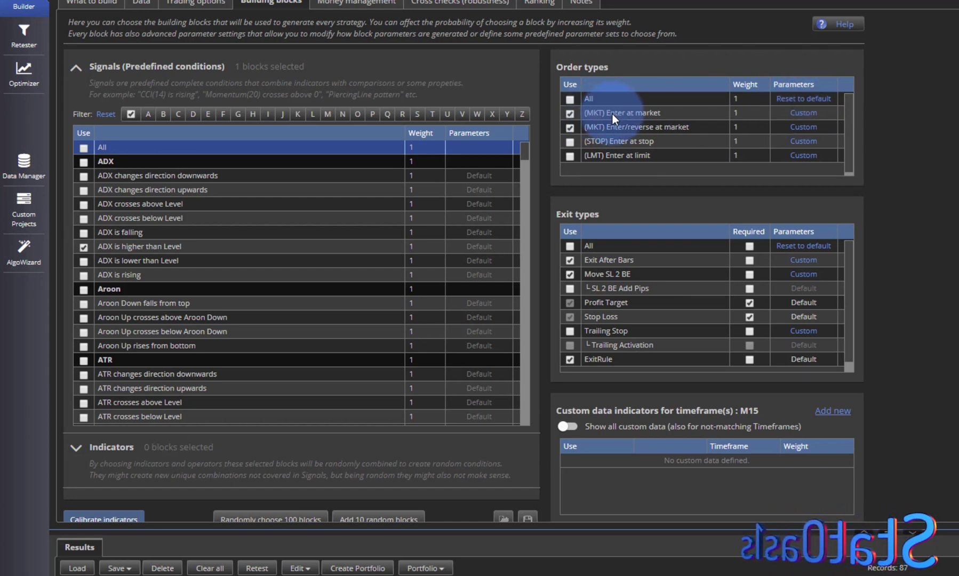
{"action": "left_click", "coordinate": [803, 113]}
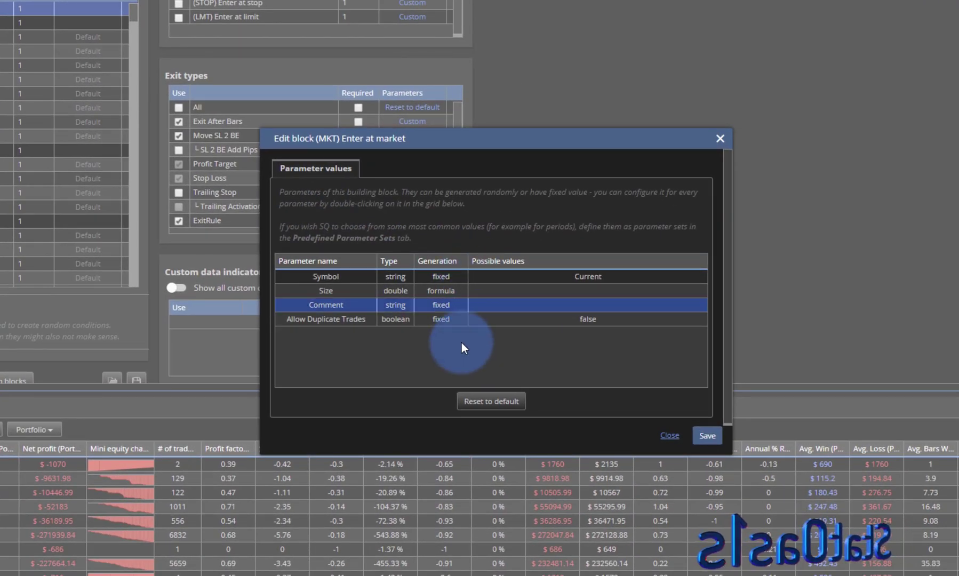
Set the Allow Duplicate Trades parameter to true and save it.
{"action": "left_click", "coordinate": [398, 319]}
{"action": "double_click", "coordinate": [398, 319]}
{"action": "left_click", "coordinate": [468, 260]}
{"action": "left_click", "coordinate": [459, 274]}
{"action": "left_click", "coordinate": [602, 396]}
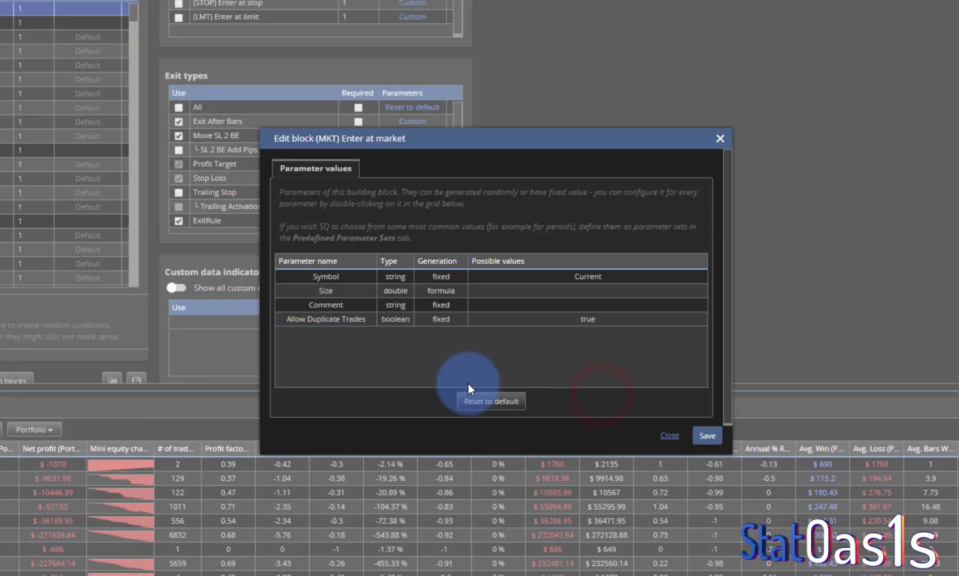
Change Allow Duplicate Trades to a fixed false and save the Enter at market block.
{"action": "double_click", "coordinate": [582, 321]}
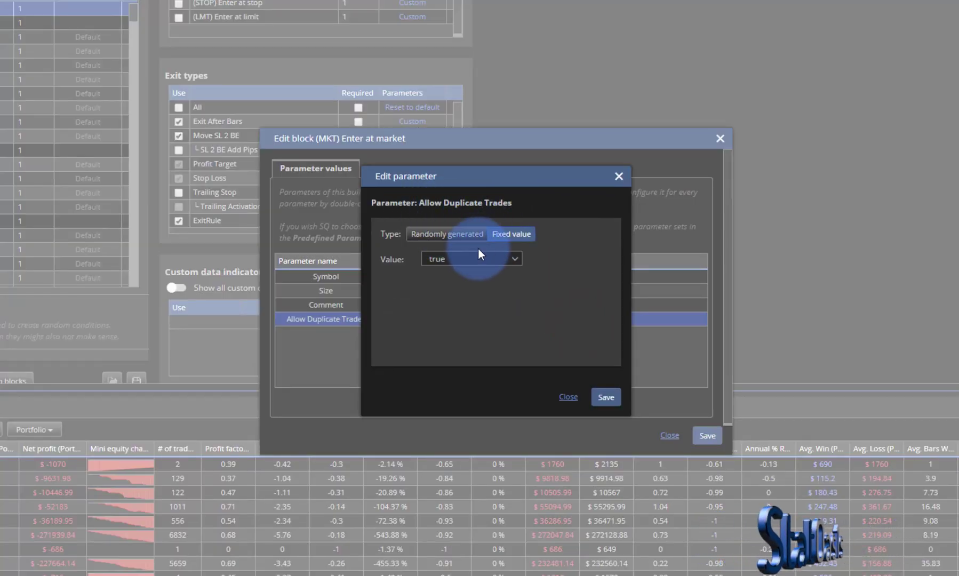
{"action": "left_click", "coordinate": [462, 237]}
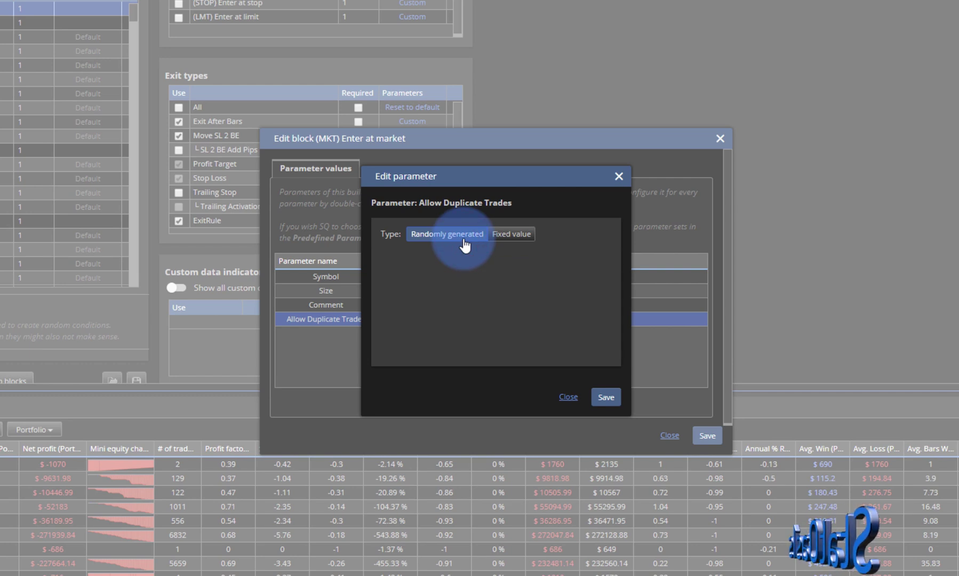
{"action": "left_click", "coordinate": [515, 234]}
{"action": "left_click", "coordinate": [460, 272]}
{"action": "left_click", "coordinate": [454, 293]}
{"action": "left_click", "coordinate": [616, 398]}
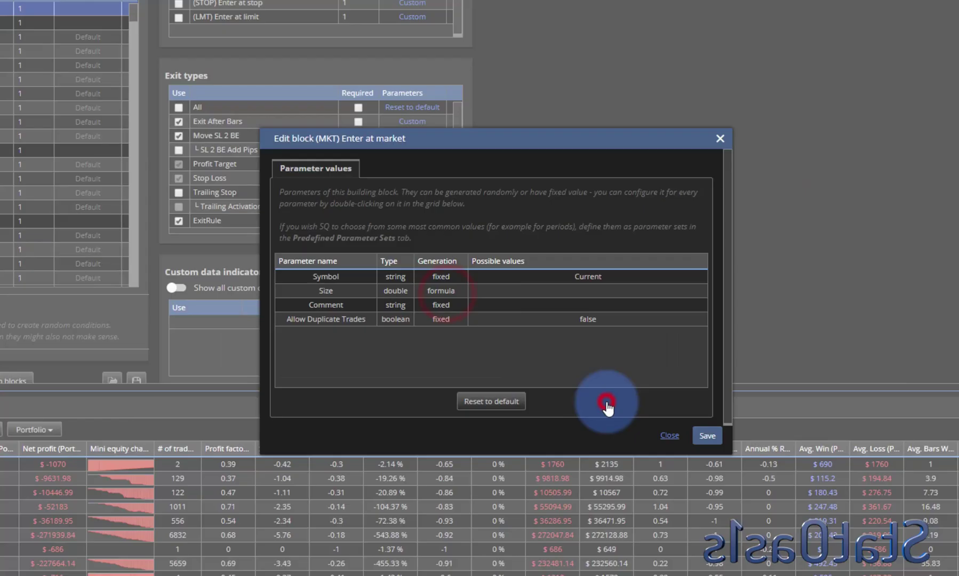
{"action": "left_click", "coordinate": [707, 436]}
{"action": "left_click", "coordinate": [364, 151]}
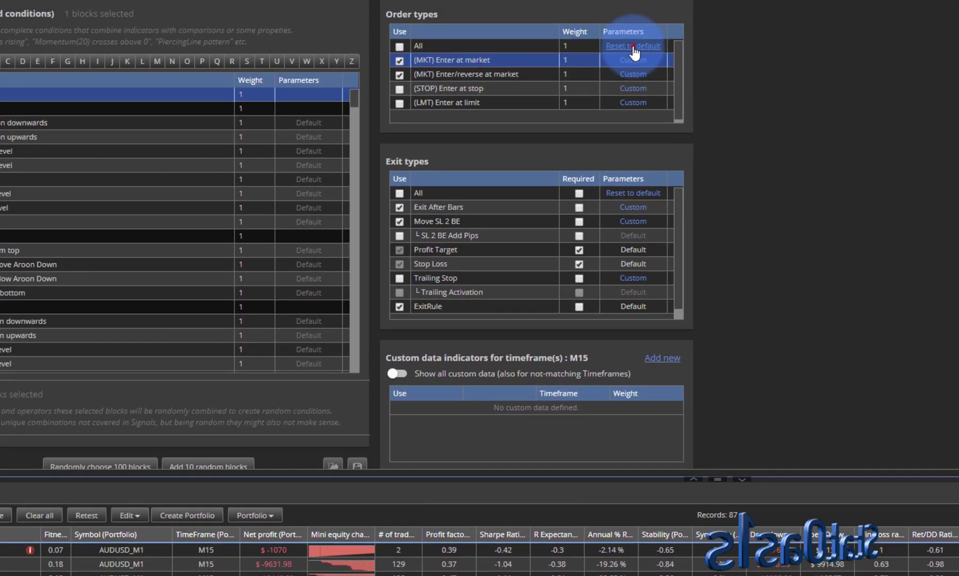
Reset order parameters, make Stop Loss optional with Profit Target required, and reset all exit-type defaults.
{"action": "left_click", "coordinate": [803, 113]}
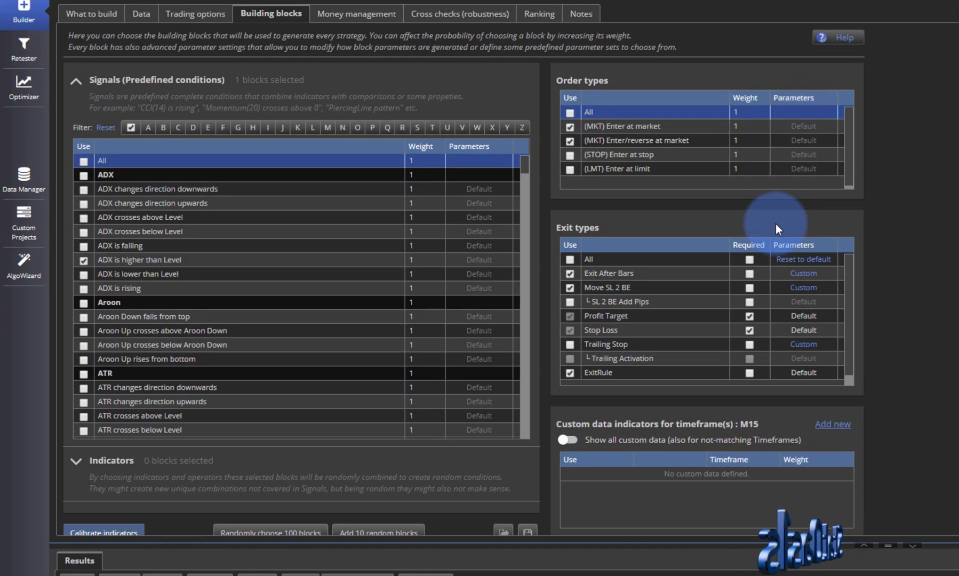
{"action": "left_click", "coordinate": [569, 287]}
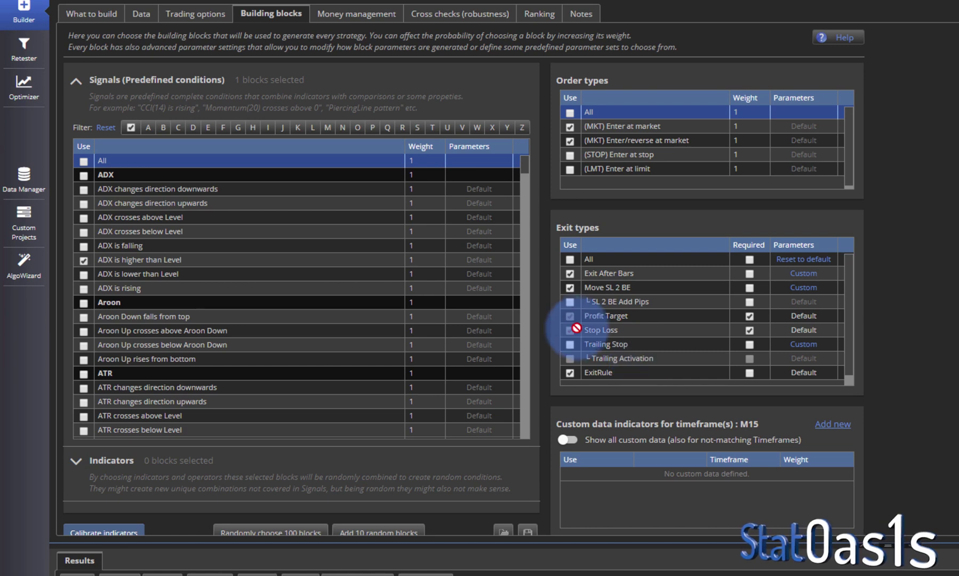
{"action": "left_click", "coordinate": [750, 316]}
{"action": "left_click", "coordinate": [749, 329]}
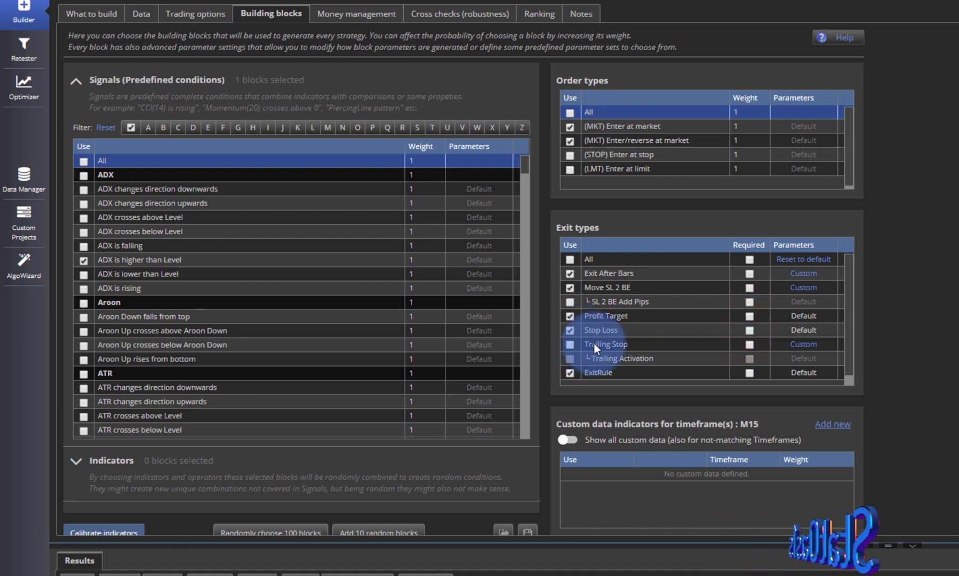
{"action": "left_click", "coordinate": [749, 316]}
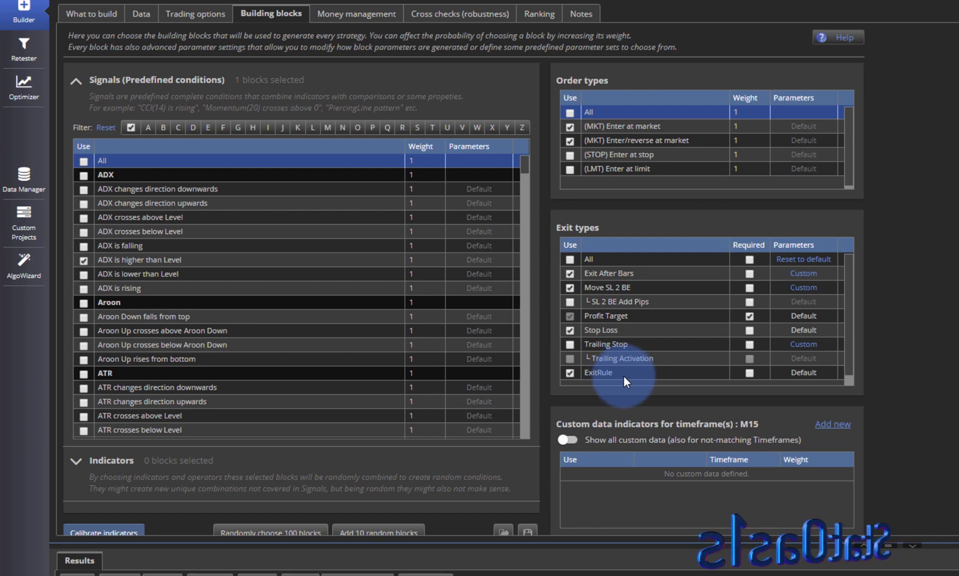
{"action": "left_click", "coordinate": [804, 257]}
Fix Exit After Bars at a constant value of 4 and save the exit block options.
{"action": "left_click", "coordinate": [806, 272]}
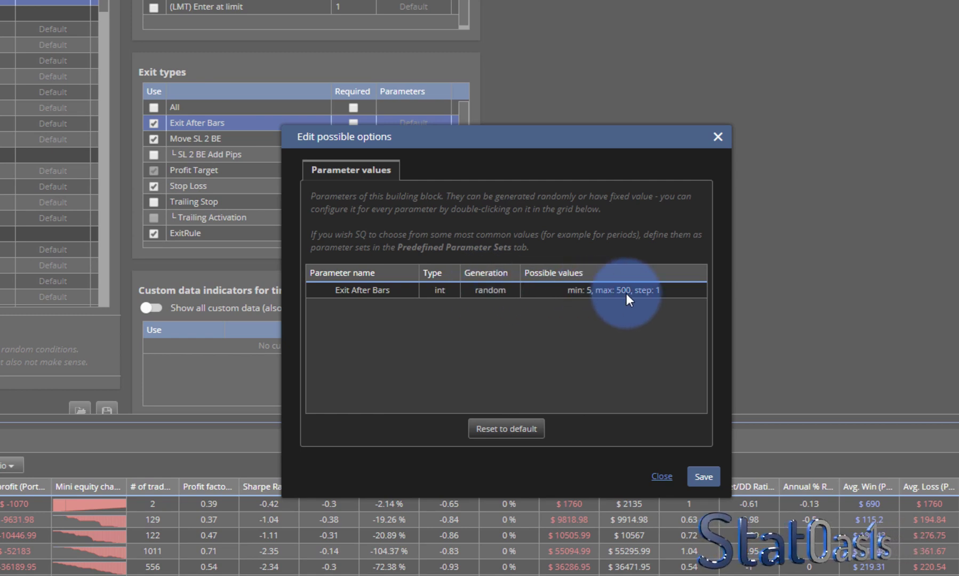
{"action": "double_click", "coordinate": [490, 290]}
{"action": "left_click", "coordinate": [395, 298]}
{"action": "type", "text": "15"}
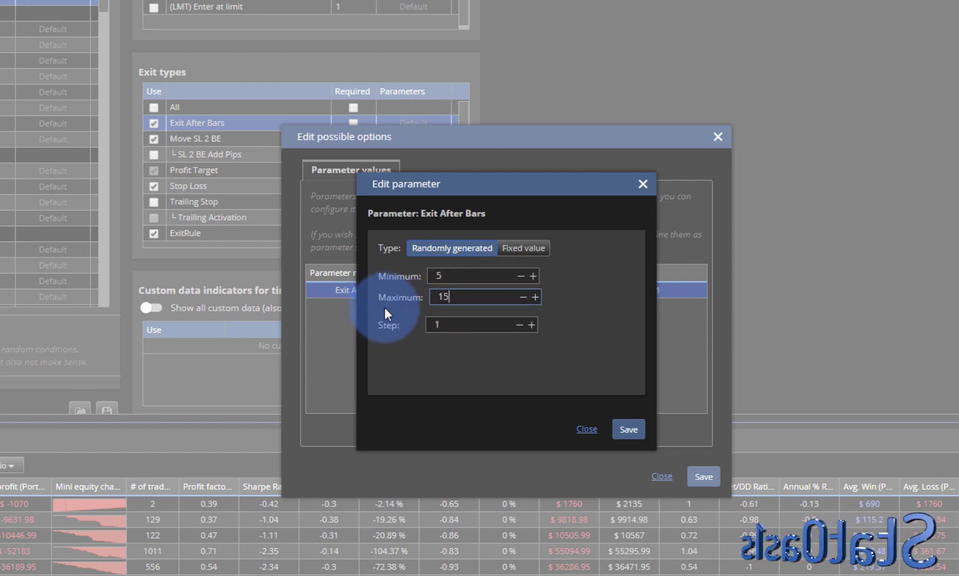
{"action": "left_click", "coordinate": [521, 246]}
{"action": "left_click", "coordinate": [450, 277]}
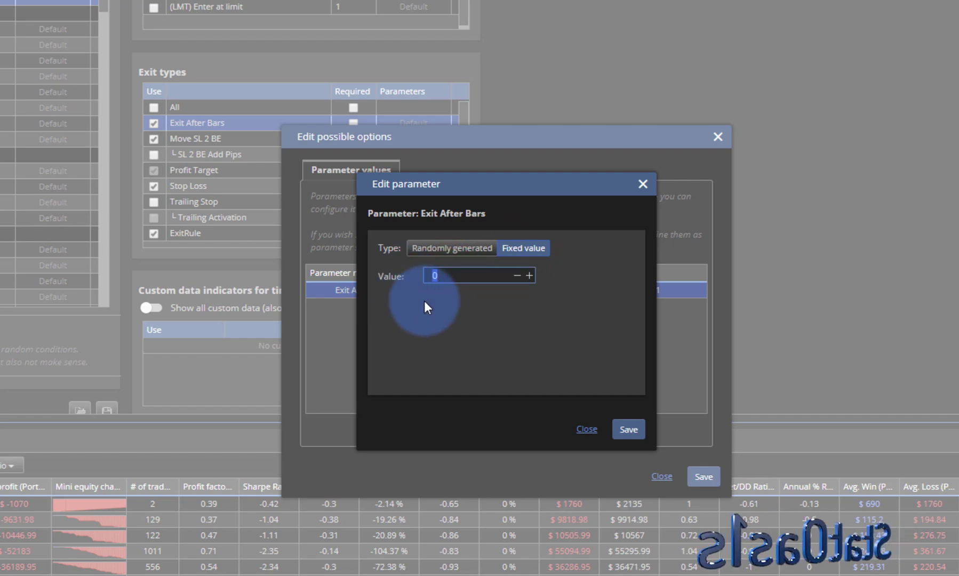
{"action": "type", "text": "4"}
{"action": "left_click", "coordinate": [628, 428]}
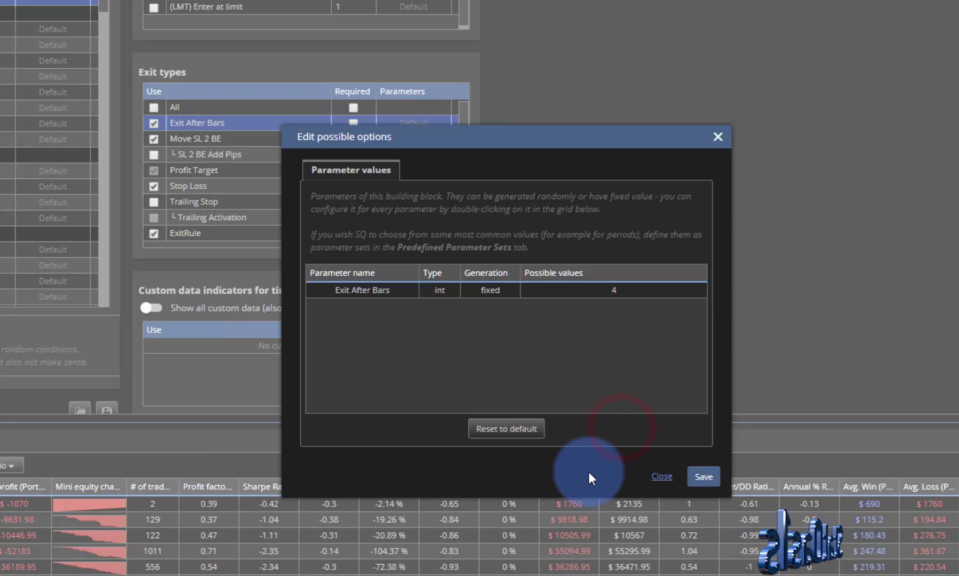
{"action": "left_click", "coordinate": [703, 476]}
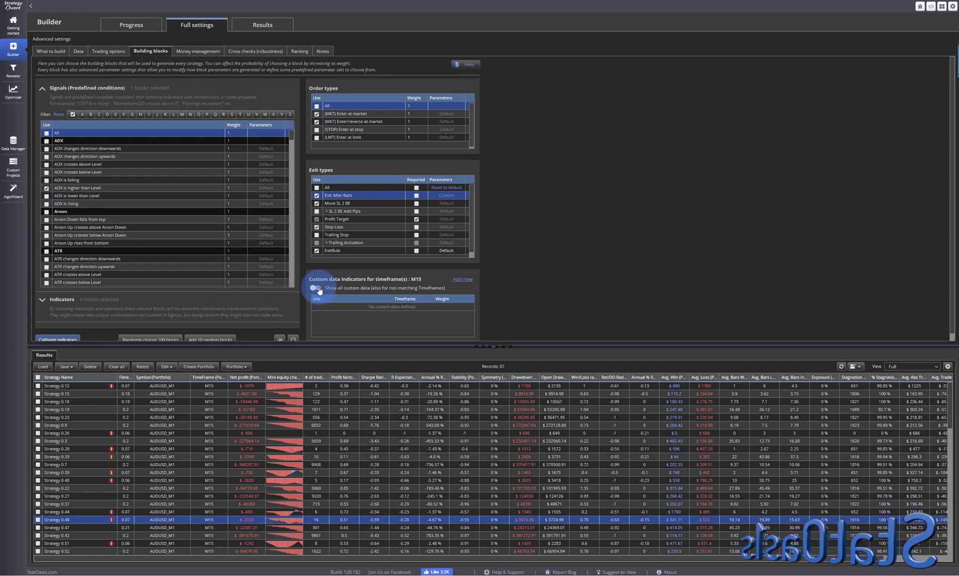
Turn on 'Show all custom data' so PutCallRatio at D1 is listed for the M15 build.
{"action": "left_click", "coordinate": [317, 289]}
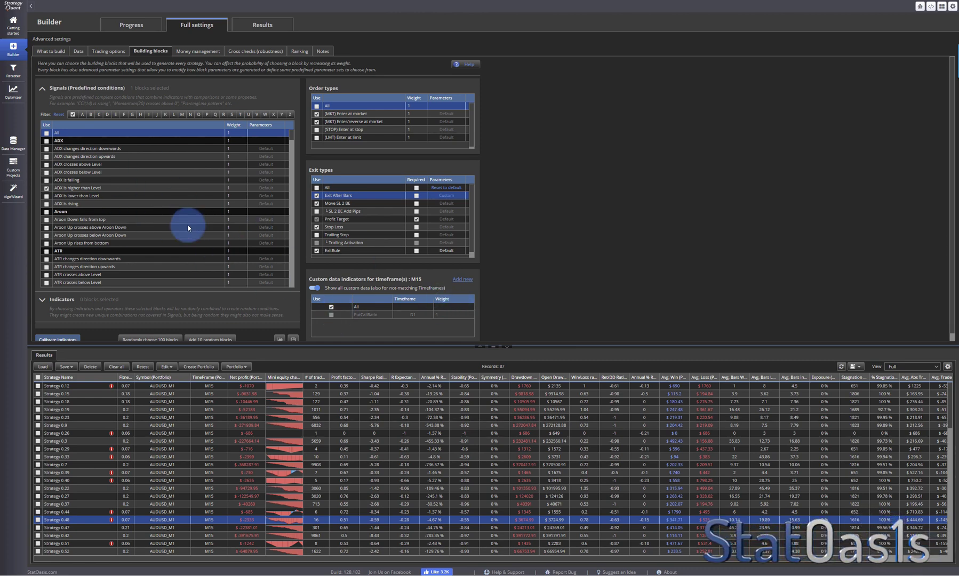
Clear all strategies from the results and collapse the Results panel.
{"action": "left_click", "coordinate": [117, 367]}
{"action": "left_click", "coordinate": [579, 305]}
{"action": "left_click", "coordinate": [508, 348]}
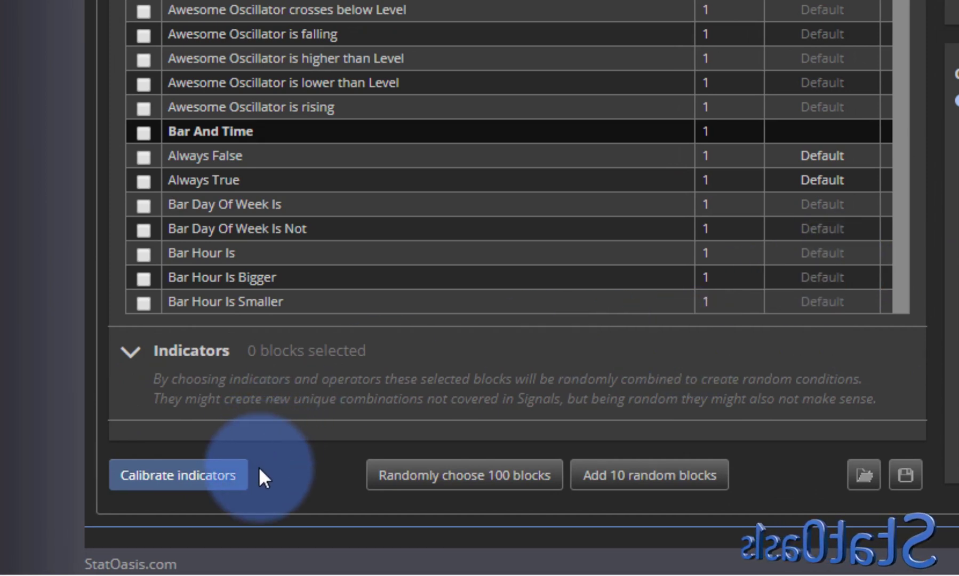
Randomly choose 100 building blocks several times to re-randomize the signal and indicator selection.
{"action": "left_click", "coordinate": [467, 478]}
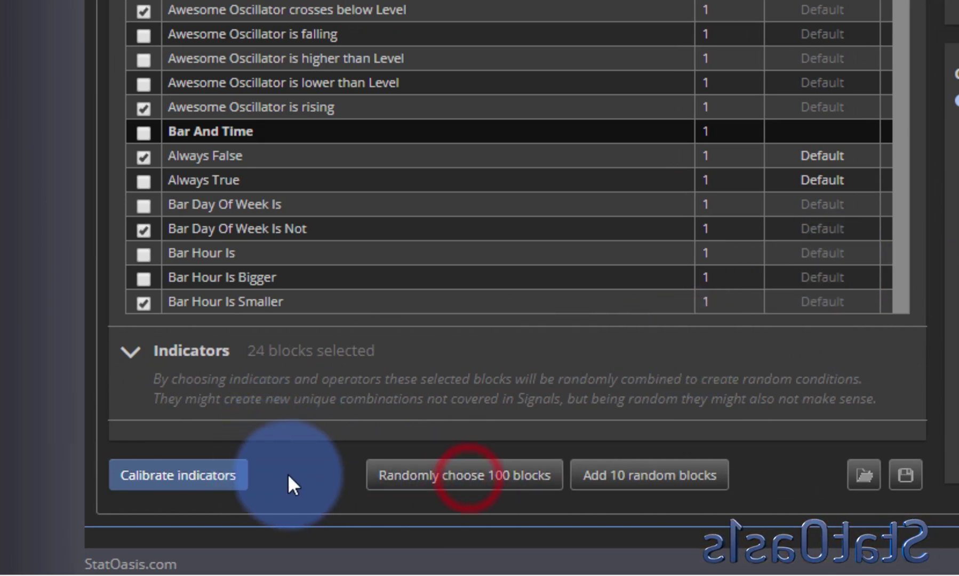
{"action": "left_click", "coordinate": [476, 481]}
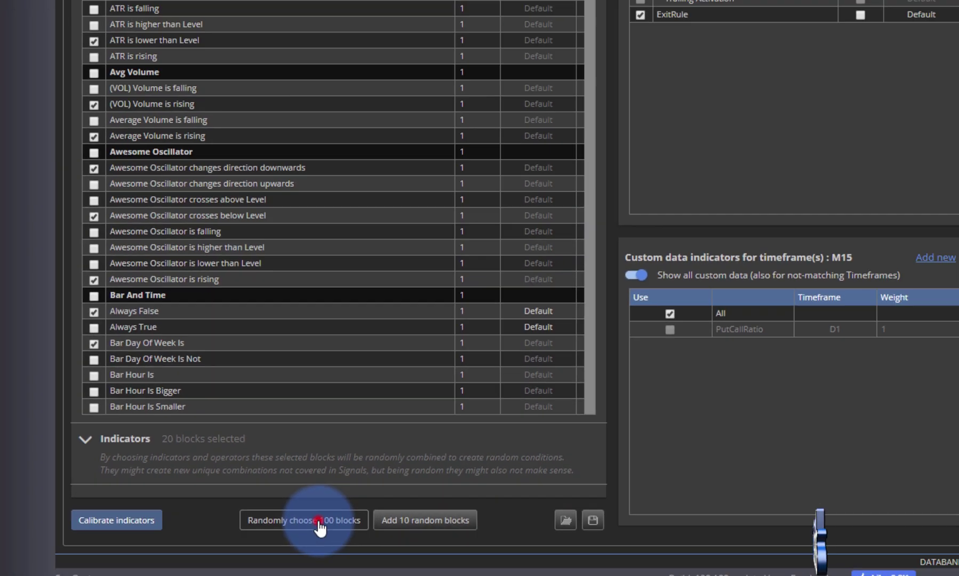
{"action": "left_click", "coordinate": [490, 486]}
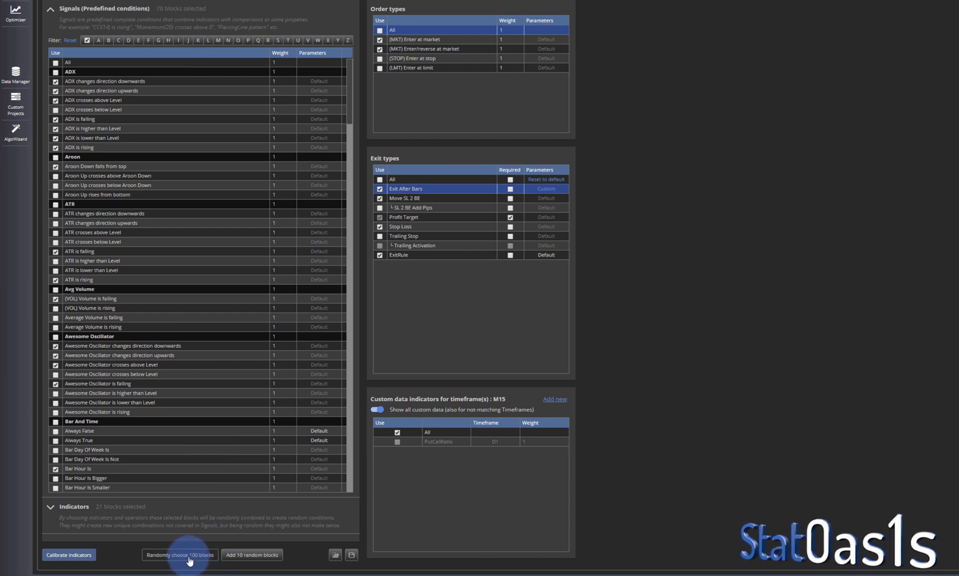
{"action": "left_click", "coordinate": [189, 558]}
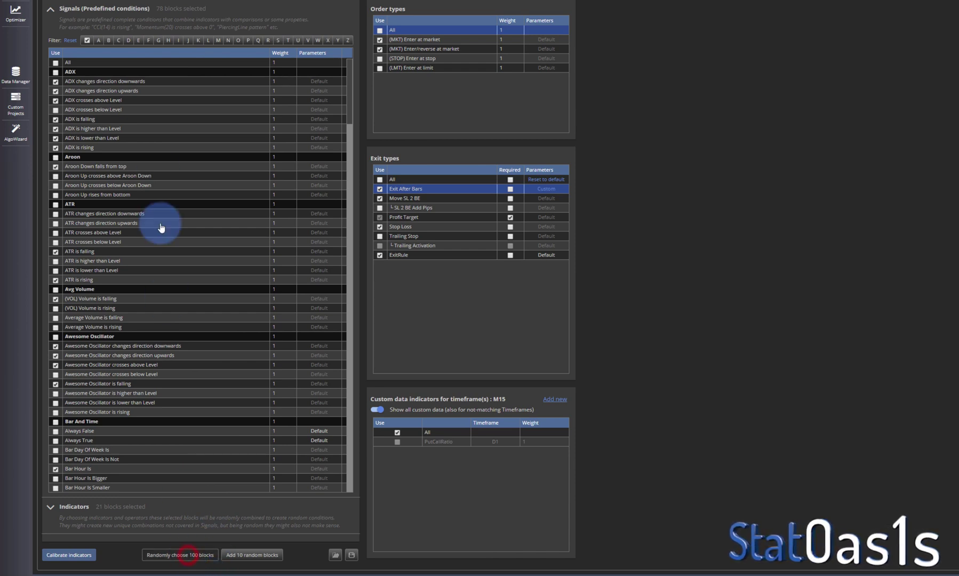
{"action": "left_click", "coordinate": [189, 558]}
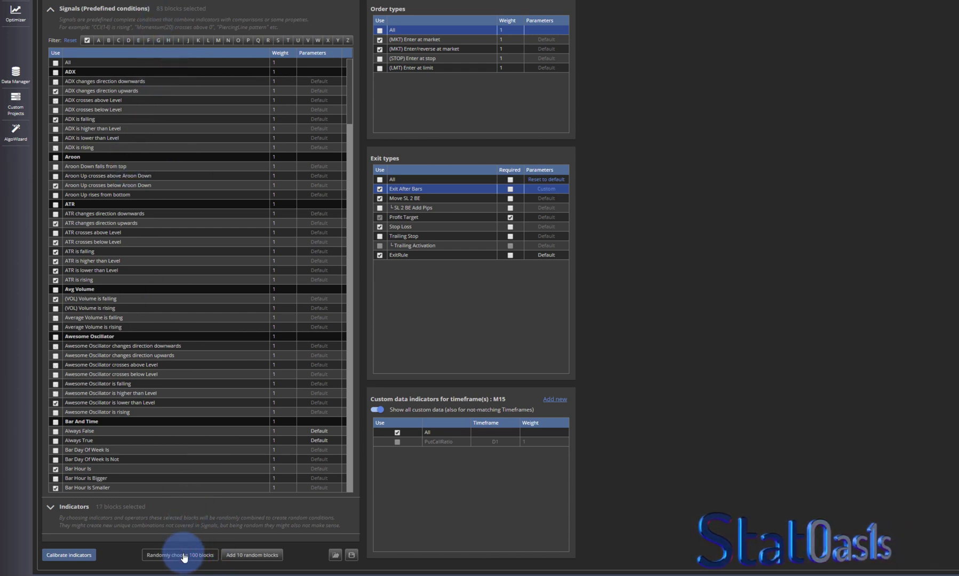
{"action": "left_click", "coordinate": [187, 555]}
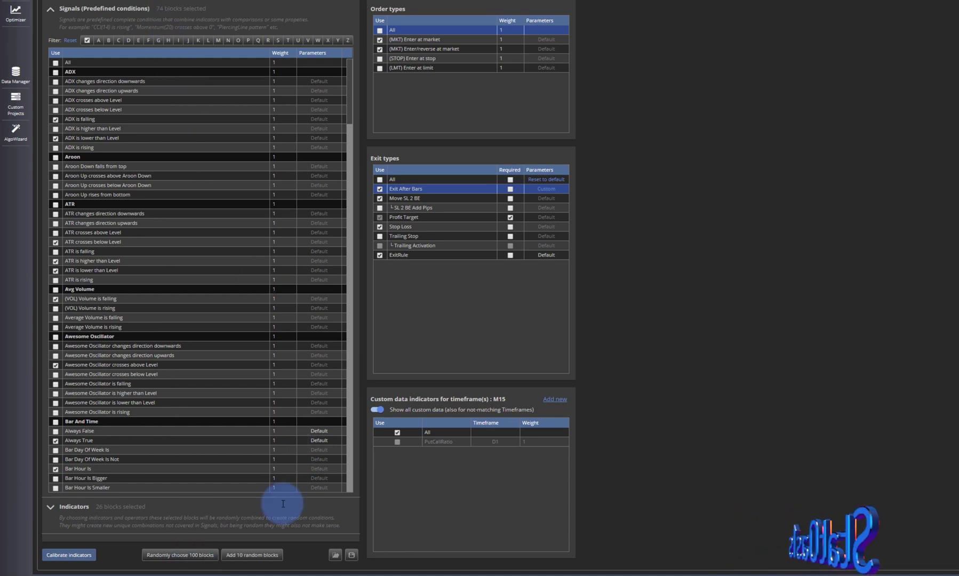
Add 10 random blocks five times to top up the selection.
{"action": "left_click", "coordinate": [258, 557]}
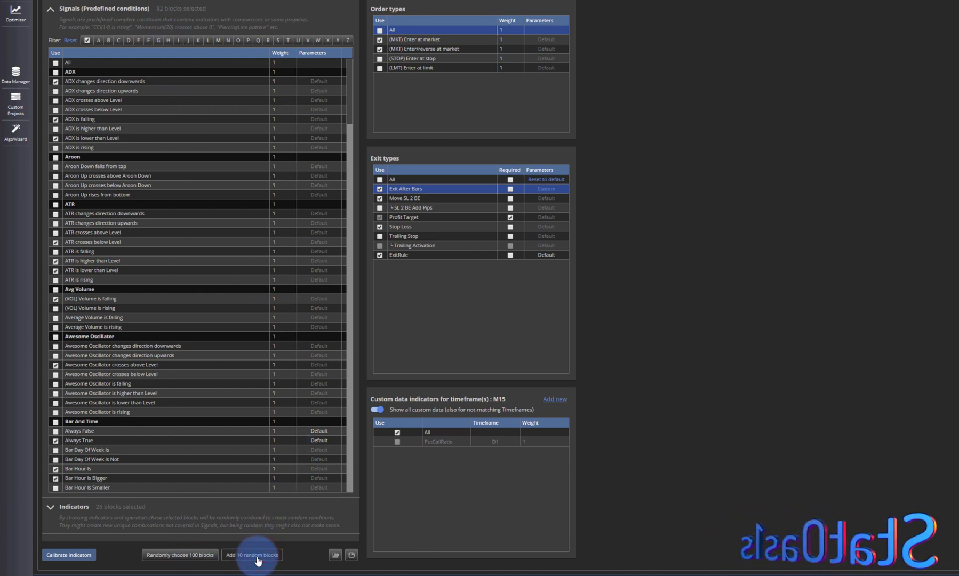
{"action": "left_click", "coordinate": [257, 557]}
{"action": "left_click", "coordinate": [258, 557]}
{"action": "left_click", "coordinate": [257, 557]}
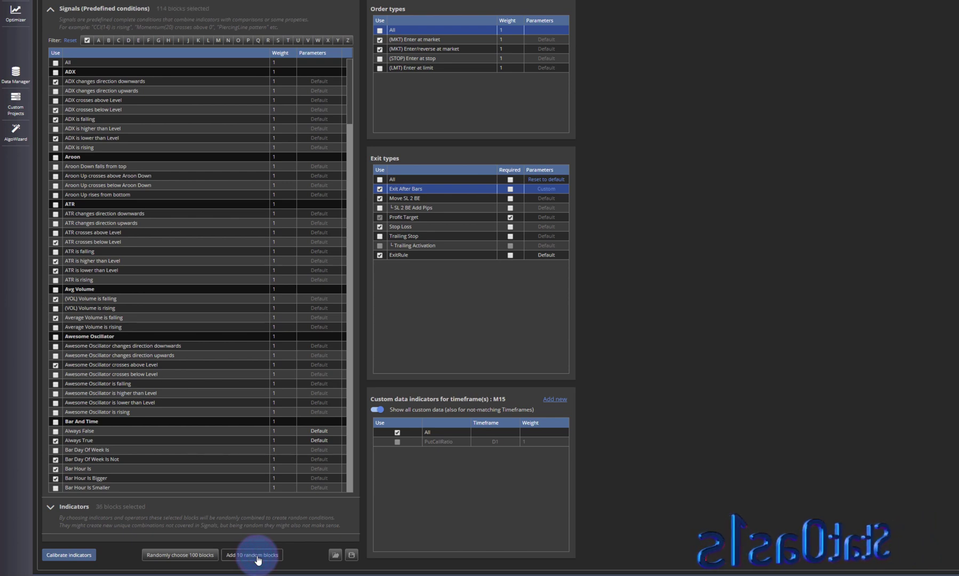
{"action": "left_click", "coordinate": [257, 556]}
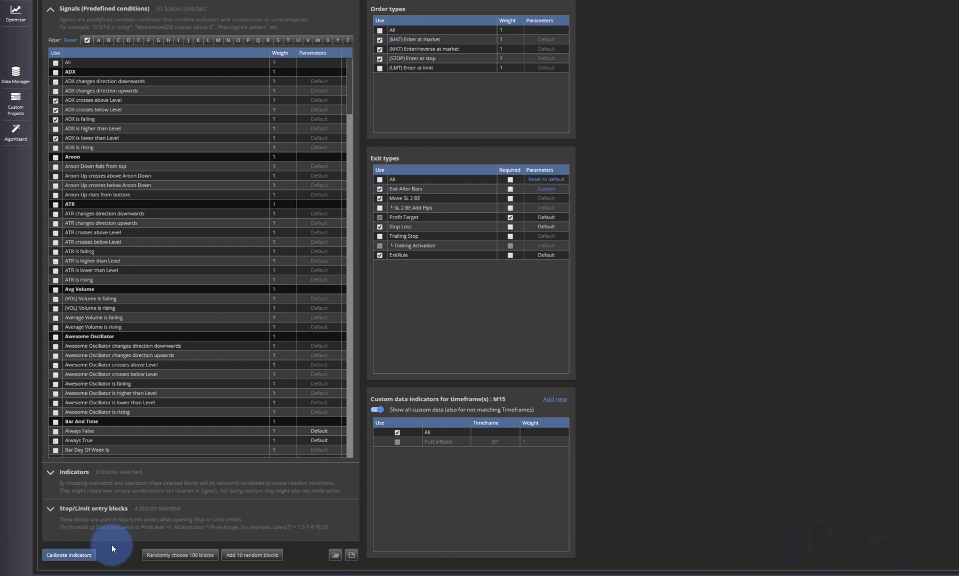
Open Calibrate indicators and edit Average Volume's maximum output value of 10000000.
{"action": "left_click", "coordinate": [75, 557]}
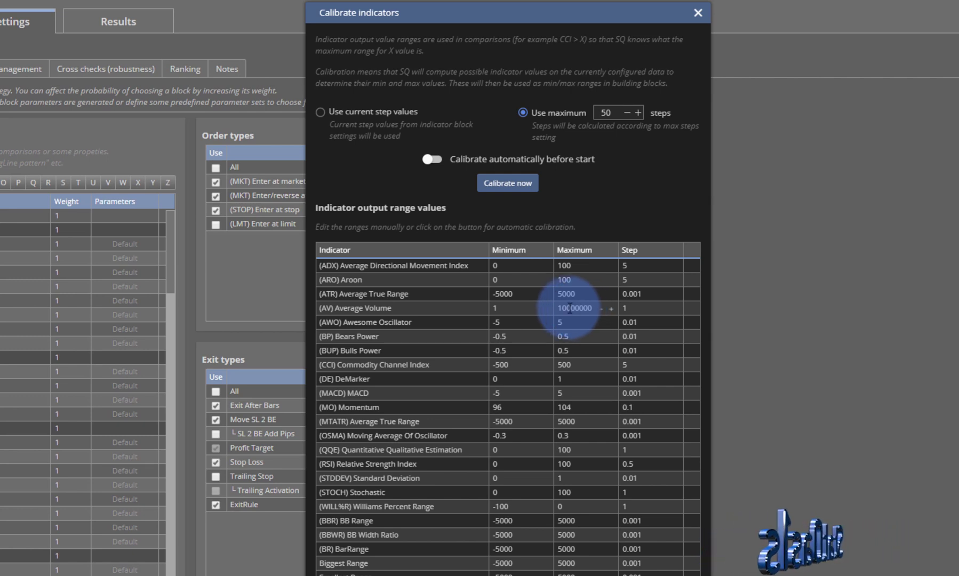
{"action": "left_click", "coordinate": [569, 308]}
{"action": "left_click", "coordinate": [578, 308]}
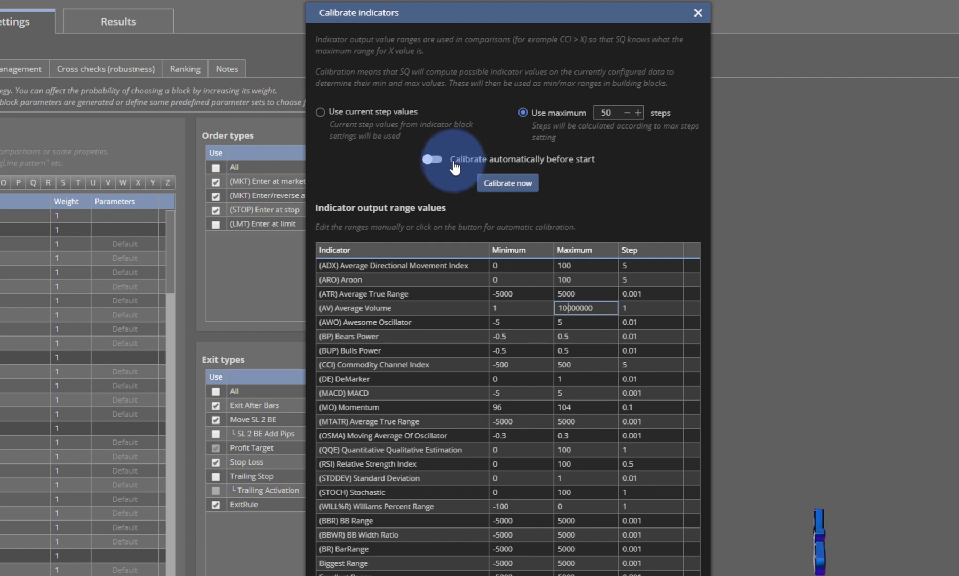
Enable 'Calibrate automatically before start' for the indicators.
{"action": "left_click", "coordinate": [433, 159]}
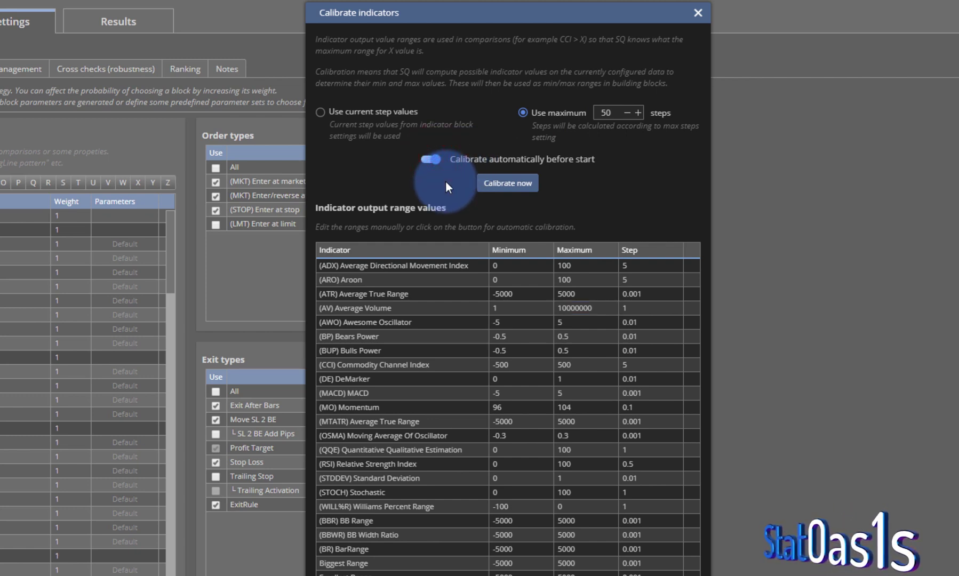
{"action": "left_click", "coordinate": [428, 159]}
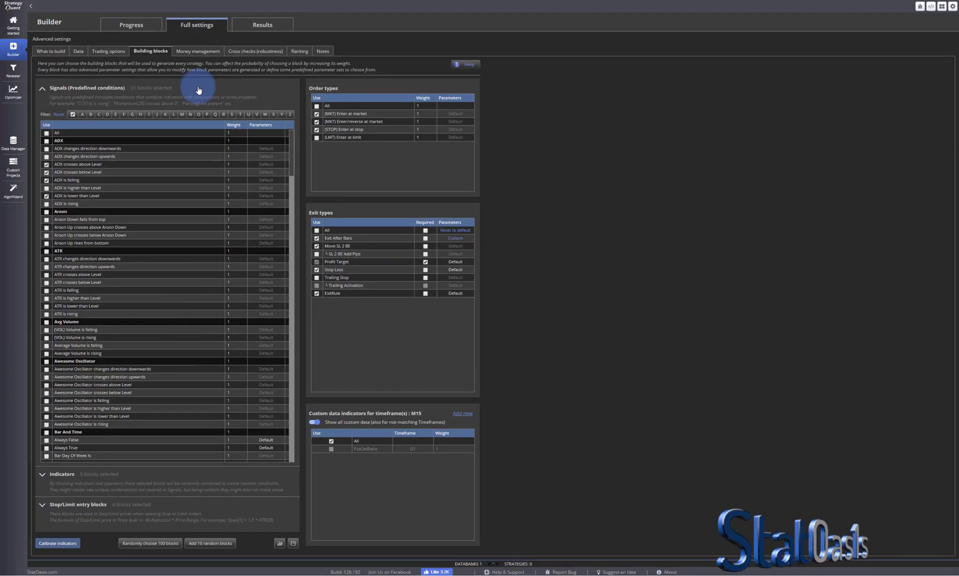
Show the Money management settings with 10000 initial capital and Fixed size sizing.
{"action": "left_click", "coordinate": [191, 53]}
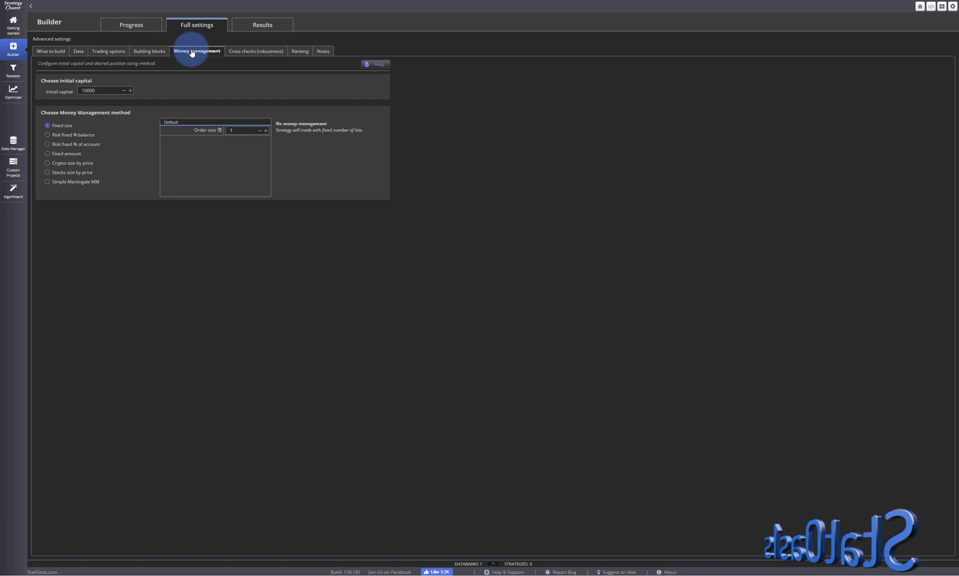